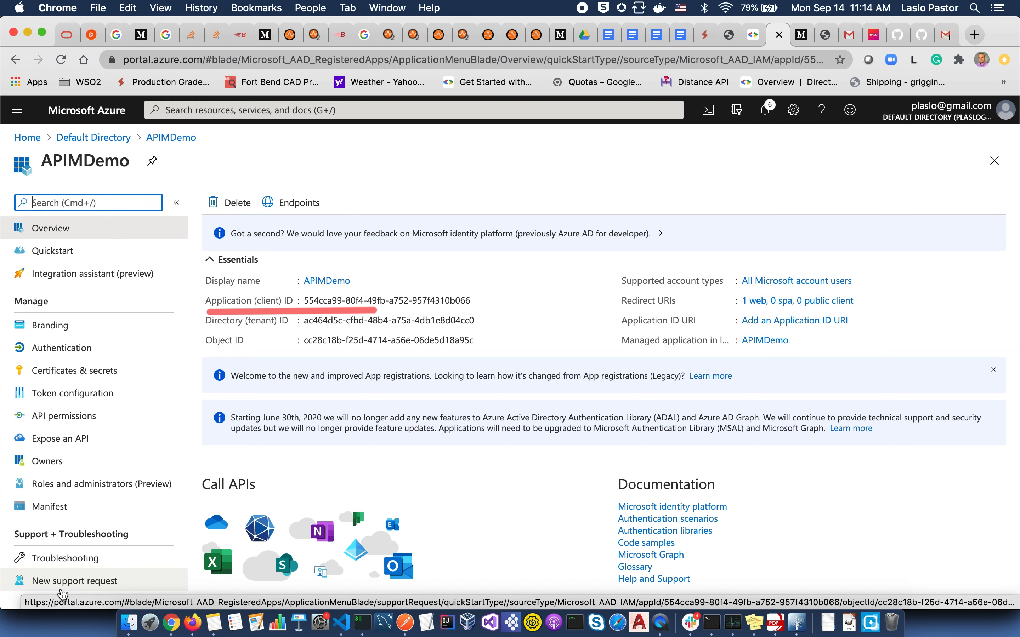
# - Open the APIMDemo app's Certificates & secrets page
pyautogui.click(92, 377)
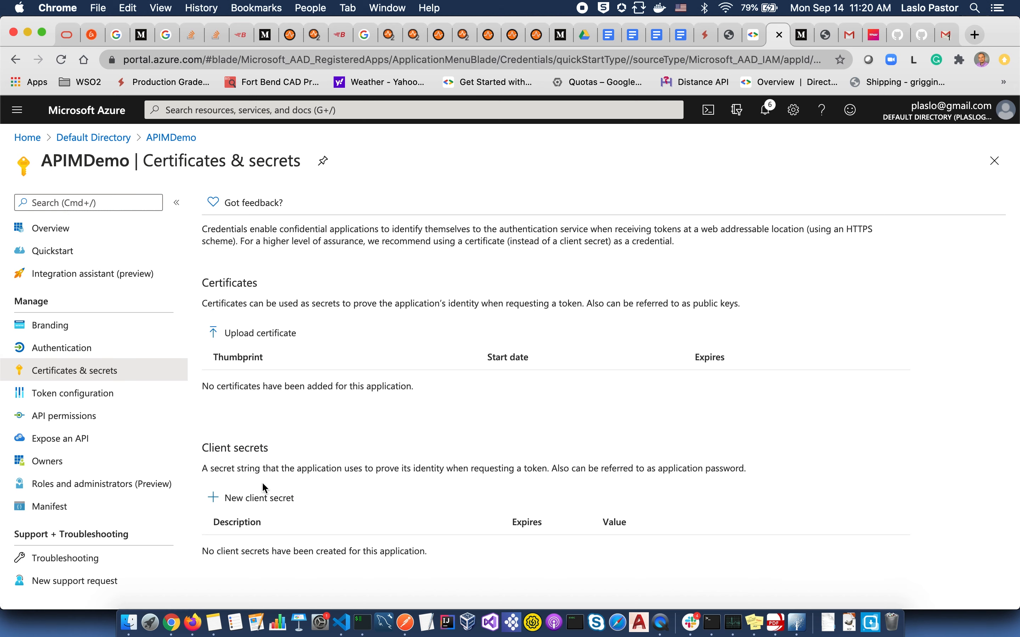
# - Create a never-expiring client secret 'APIMDemo OIDC Secret', then go to API permissions
pyautogui.click(256, 504)
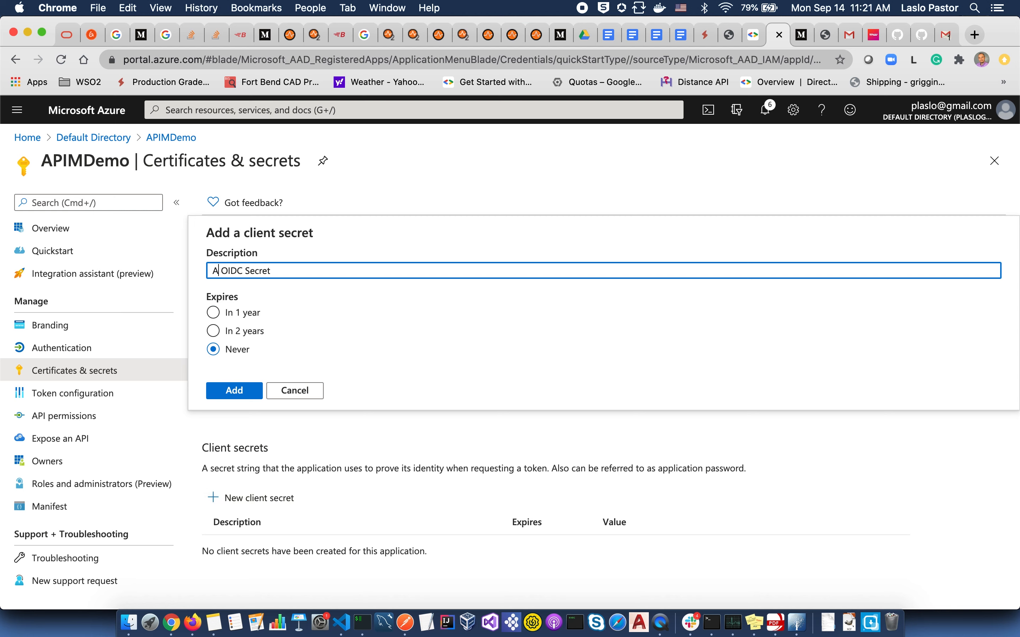
pyautogui.write('PIMDemo OIDC Secret')
pyautogui.click(235, 391)
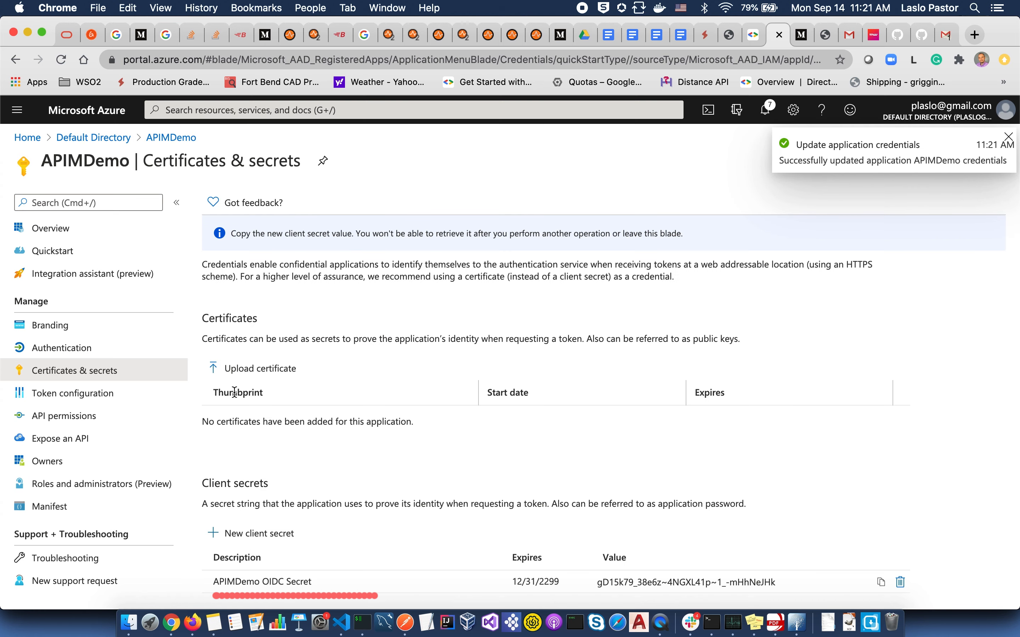
pyautogui.click(147, 416)
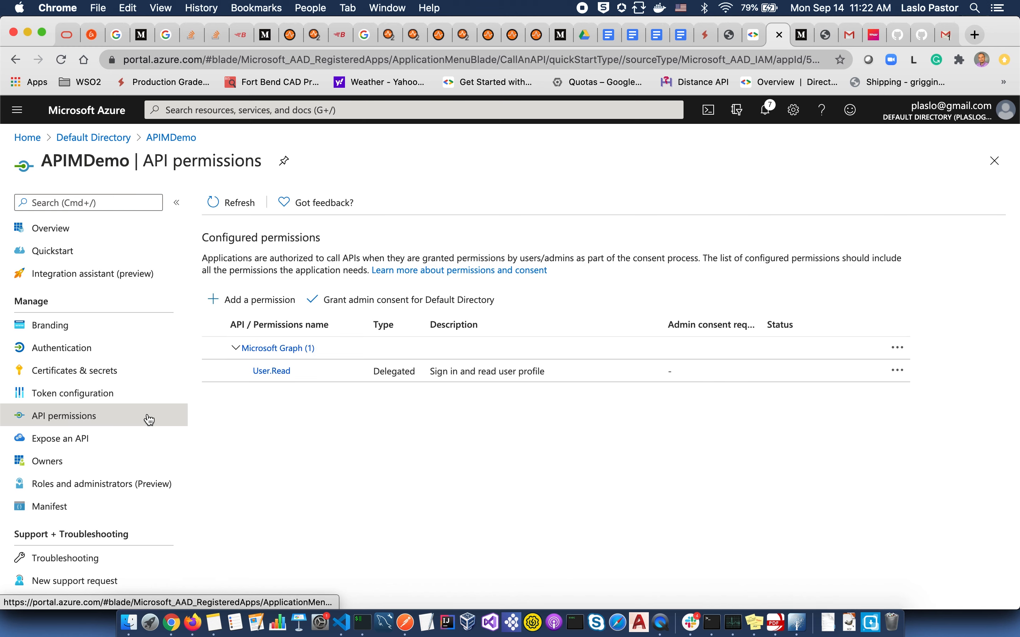
pyautogui.click(274, 303)
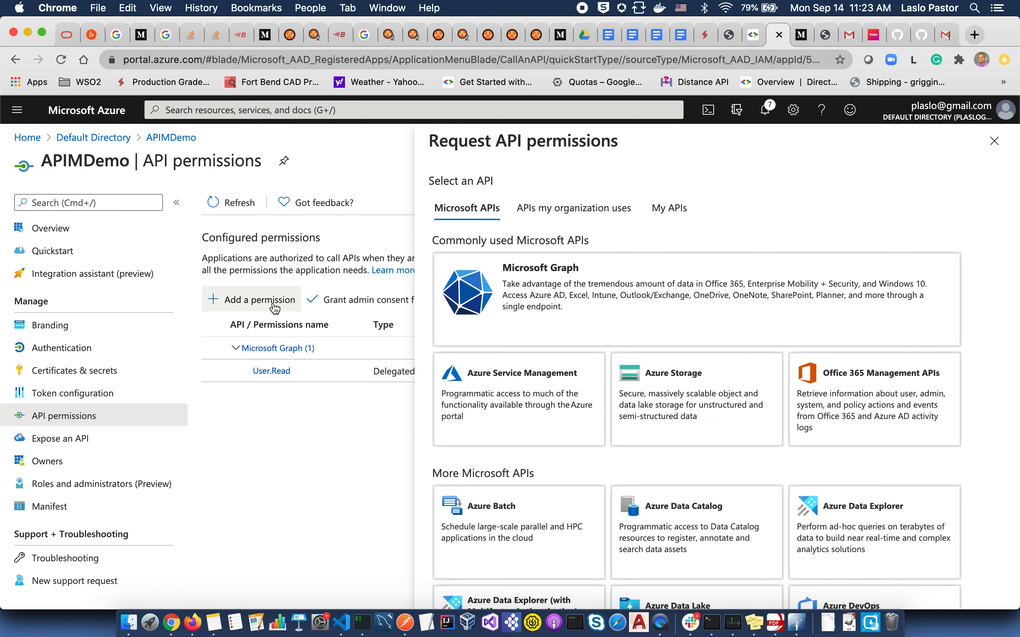
# - Grant APIMDemo delegated Microsoft Graph permissions email, openid and profile
pyautogui.scroll(-3, 801, 253)
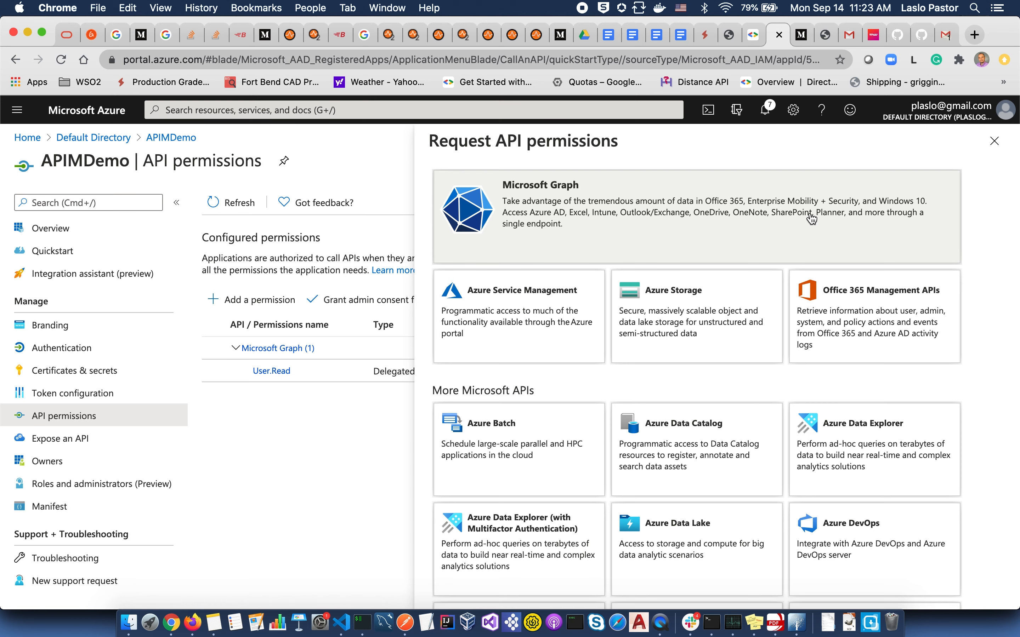
pyautogui.click(811, 219)
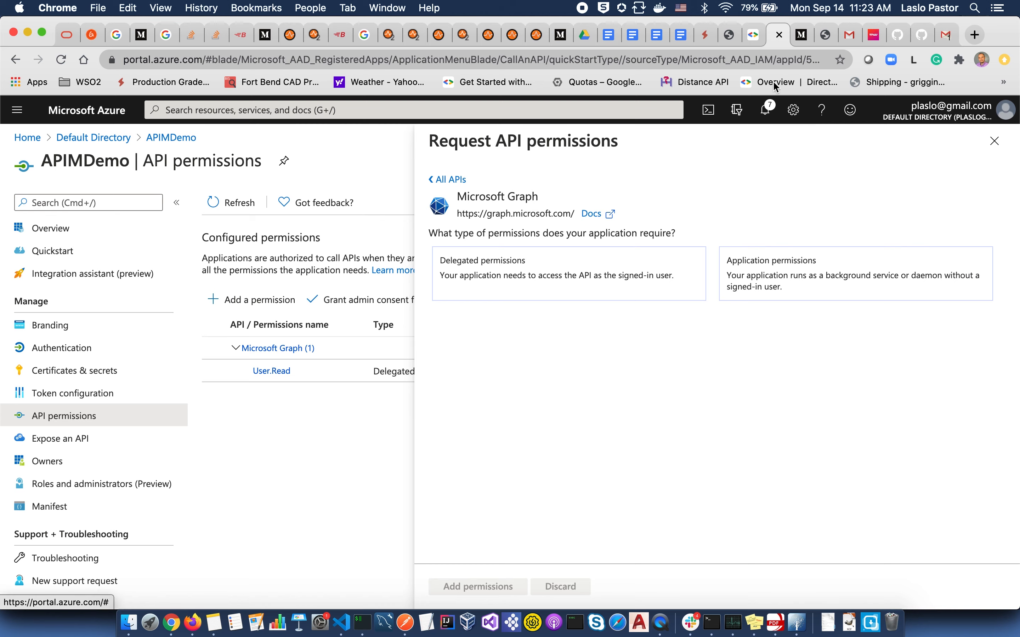
pyautogui.click(613, 275)
pyautogui.scroll(-5, 614, 274)
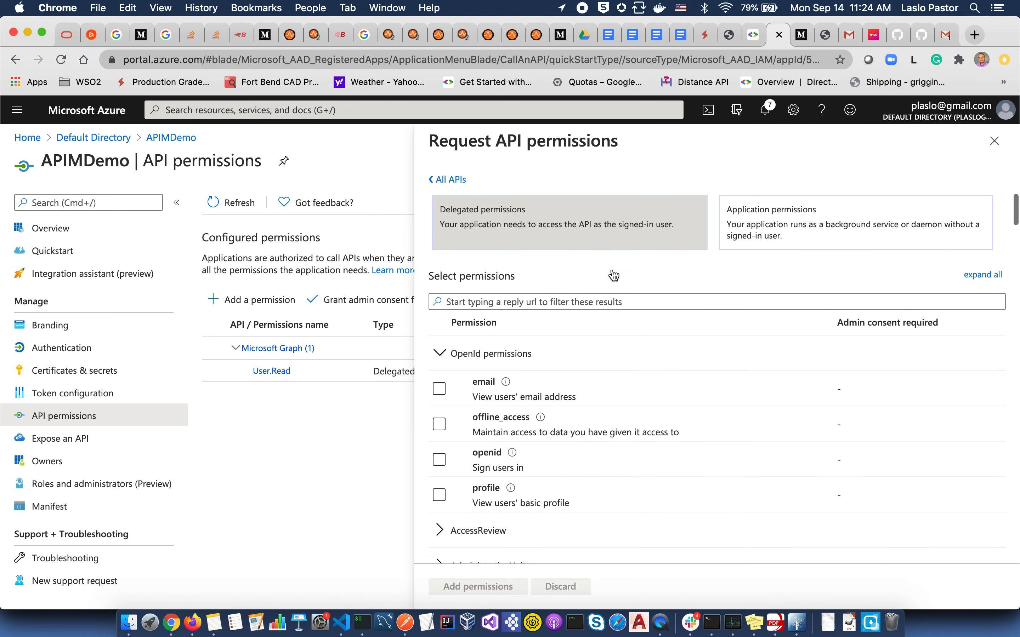
pyautogui.scroll(2, 613, 274)
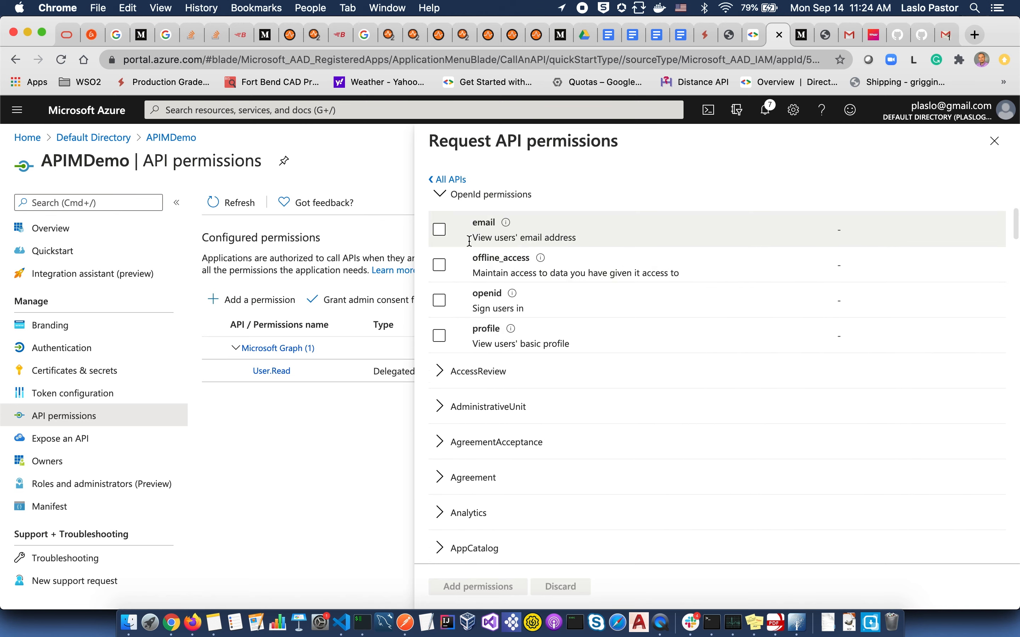
pyautogui.click(440, 230)
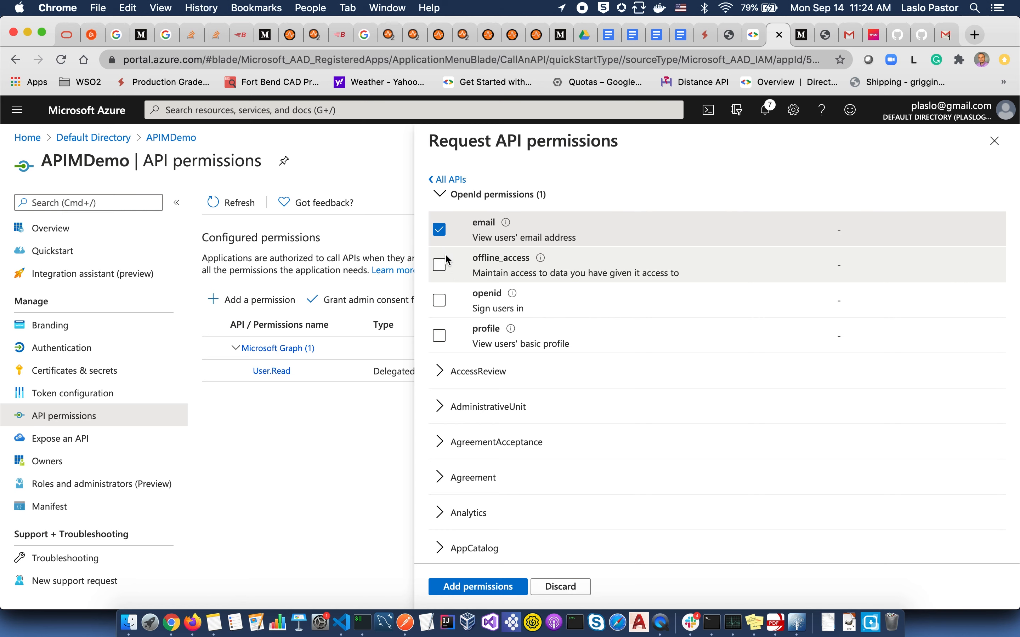
pyautogui.click(439, 307)
pyautogui.click(439, 336)
pyautogui.click(477, 587)
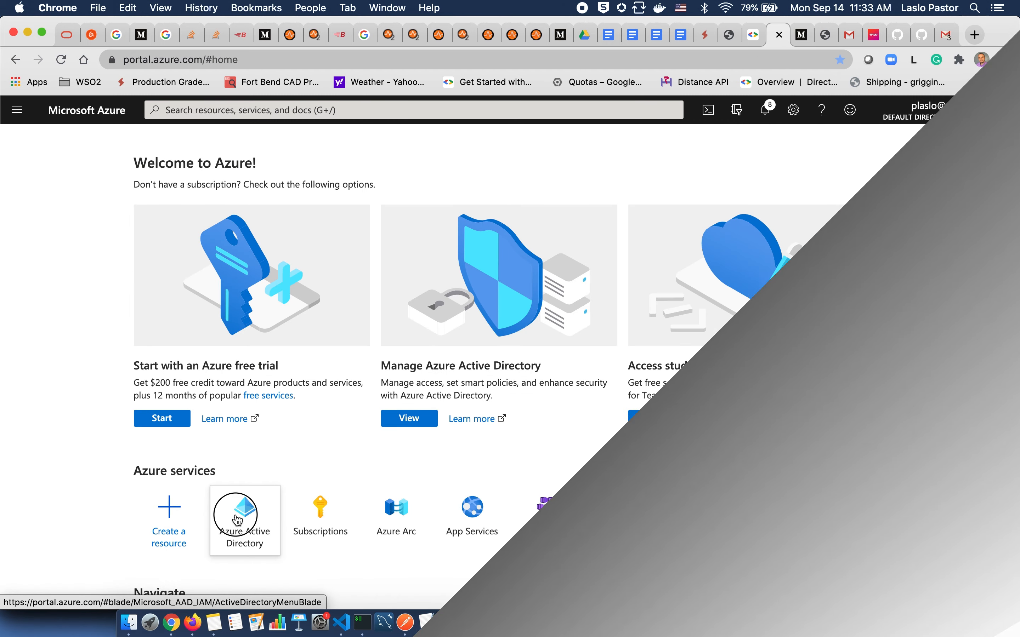
pyautogui.click(240, 511)
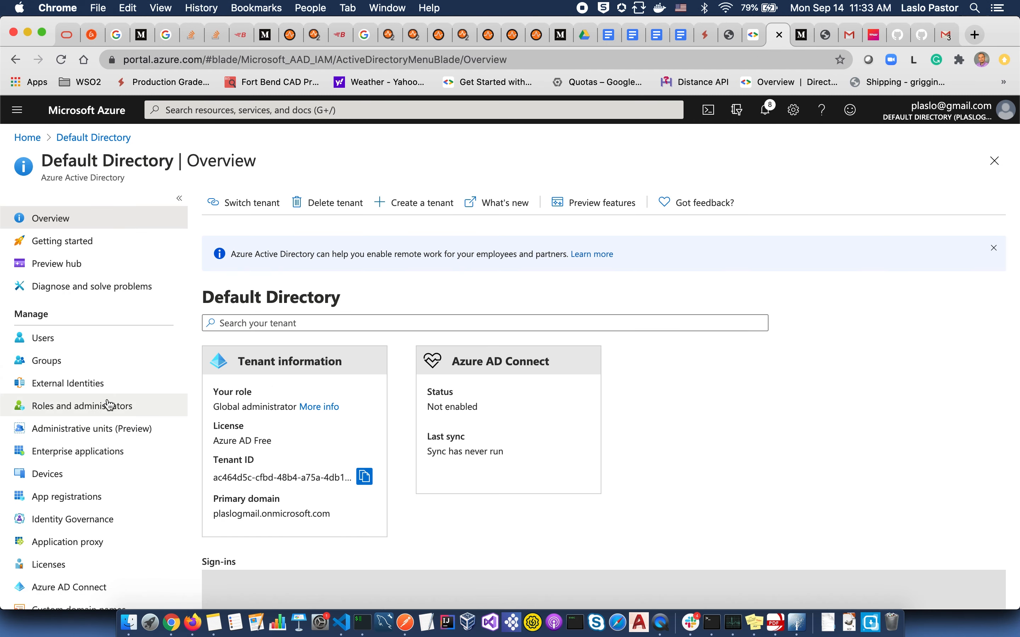
# - Start a new Security group named APISubscribers, described 'User that can subscribe to API'
pyautogui.click(47, 361)
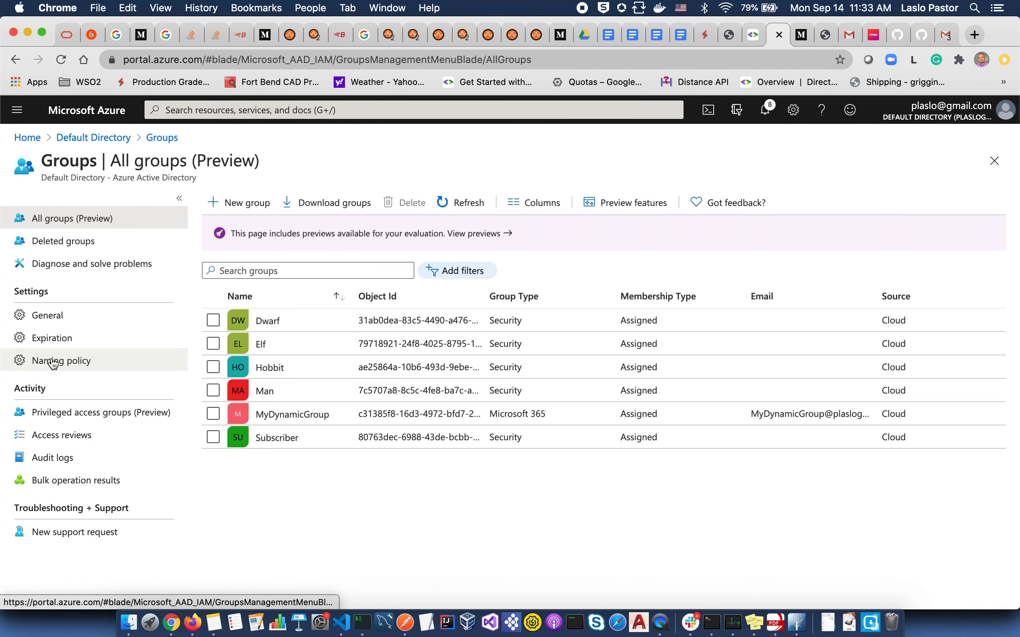
pyautogui.click(246, 202)
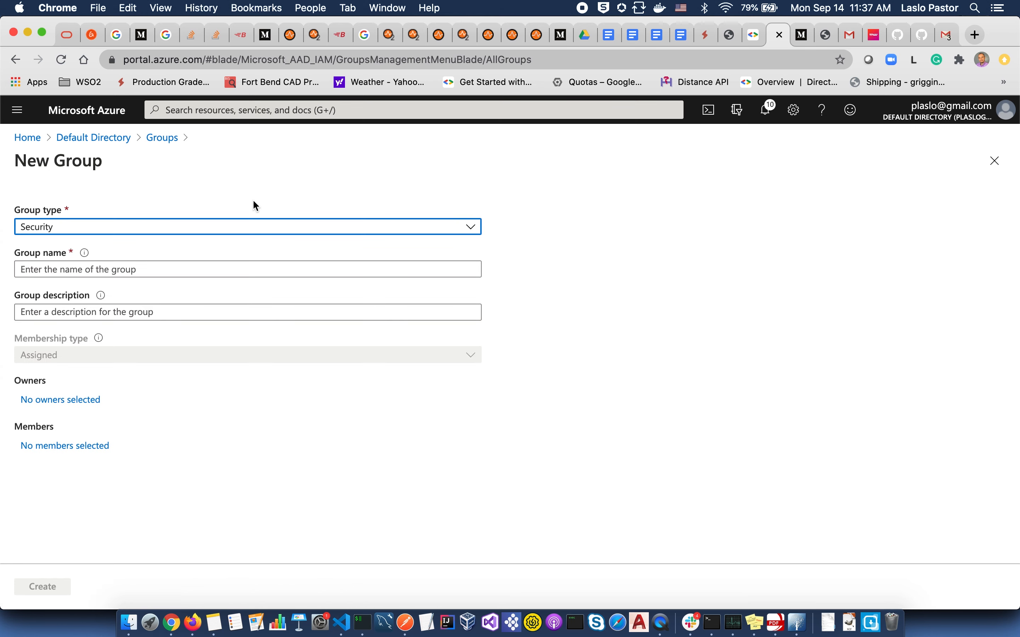
pyautogui.click(241, 229)
pyautogui.click(236, 249)
pyautogui.click(209, 270)
pyautogui.write('APISubscribers')
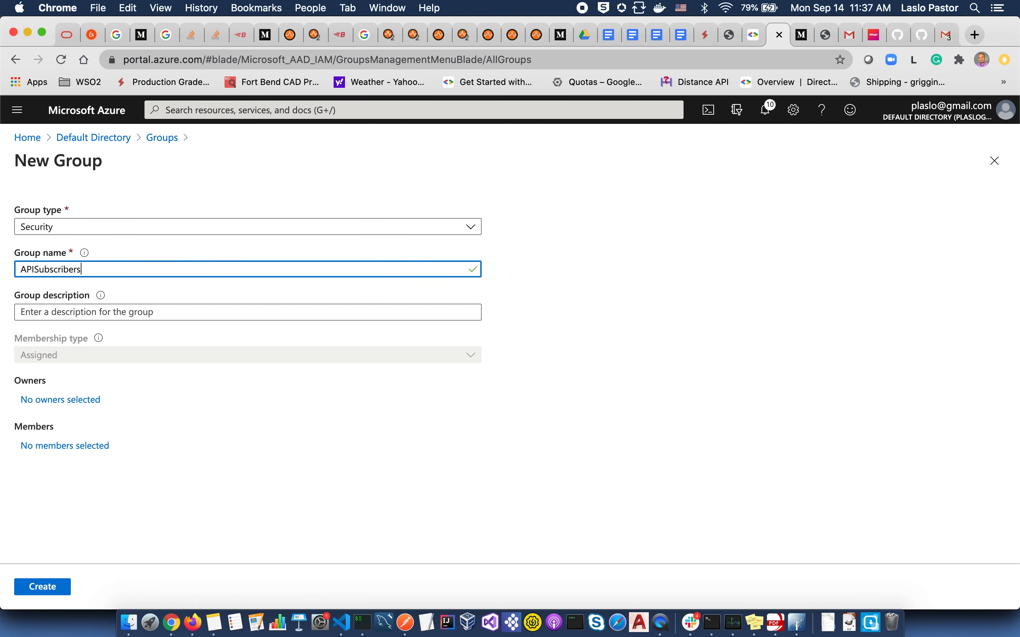
pyautogui.press('Tab')
pyautogui.write('User that can subscribe to API')
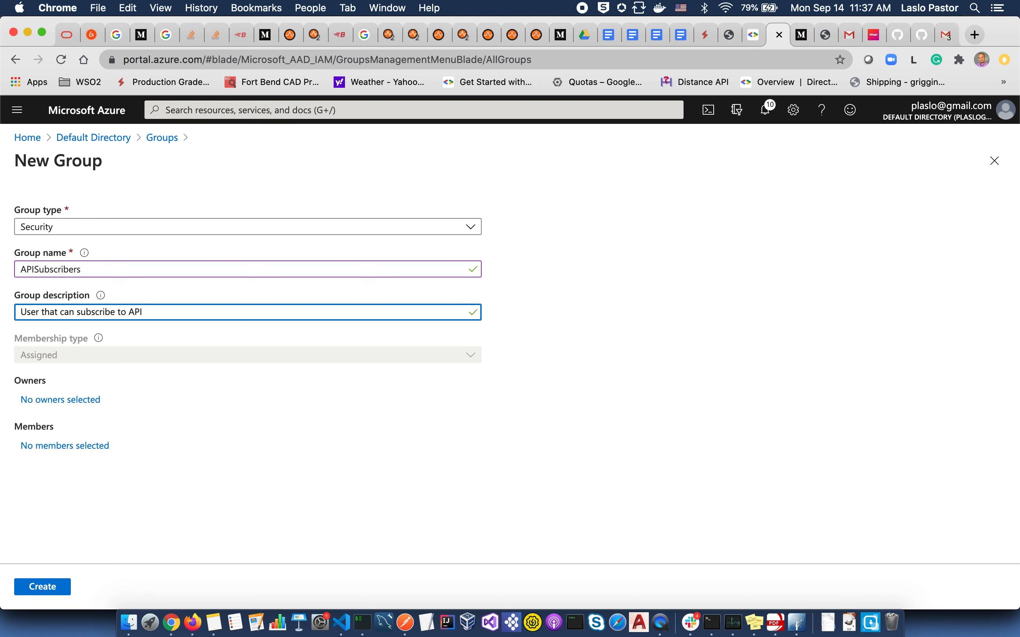
# - Make the signed-in user the group's owner and add two users as members
pyautogui.click(84, 401)
pyautogui.click(700, 331)
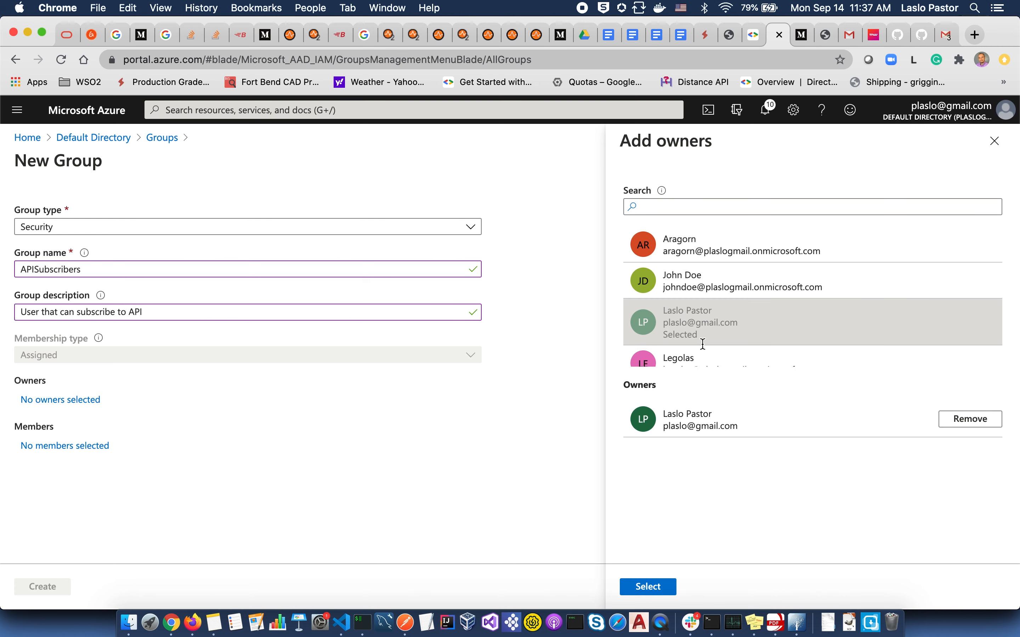
pyautogui.click(657, 588)
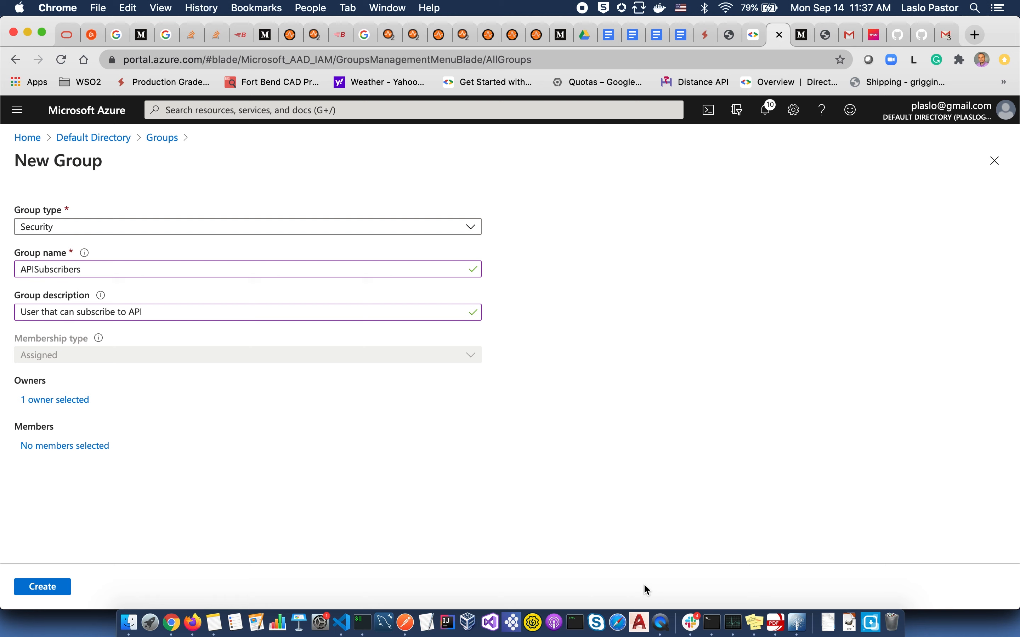
pyautogui.click(72, 446)
pyautogui.click(775, 305)
pyautogui.scroll(-5, 773, 295)
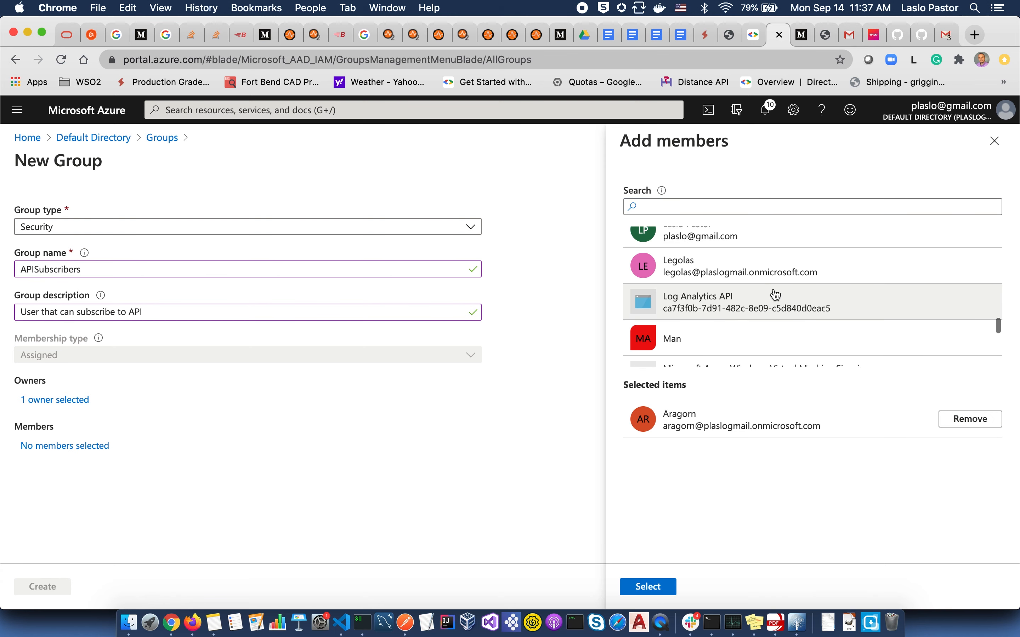
pyautogui.click(756, 265)
pyautogui.click(670, 587)
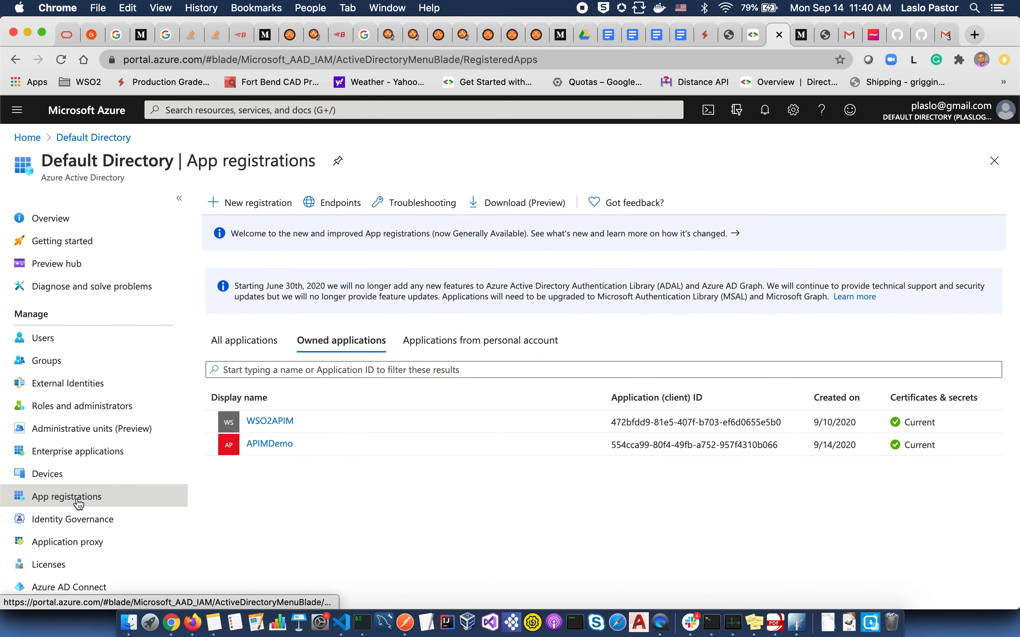
# - Add a security-groups claim to APIMDemo's ID tokens as group-ID role claims, then view endpoints
pyautogui.click(268, 445)
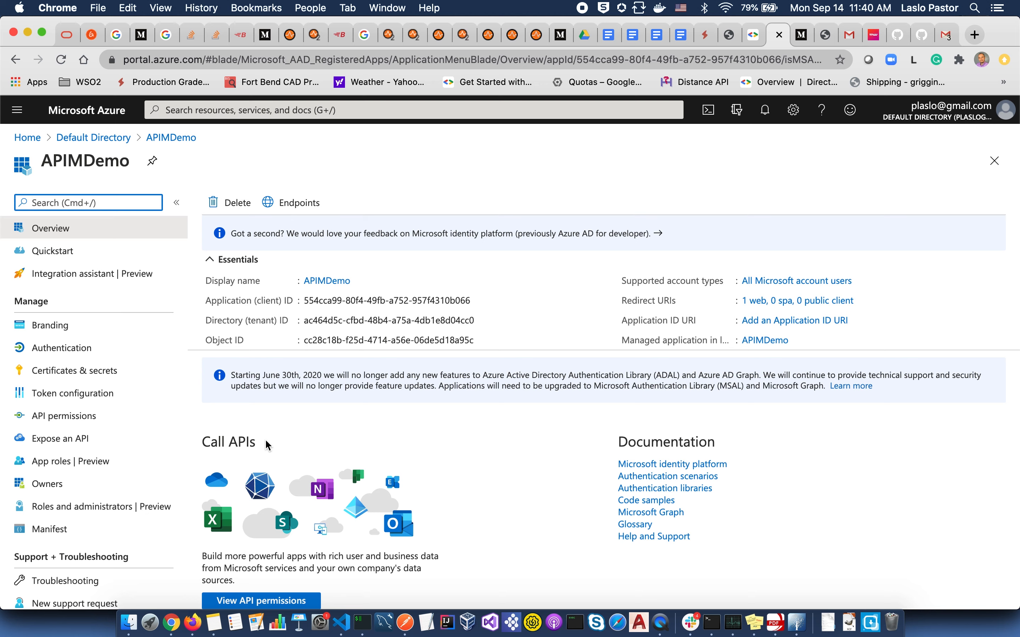
pyautogui.scroll(-1, 179, 421)
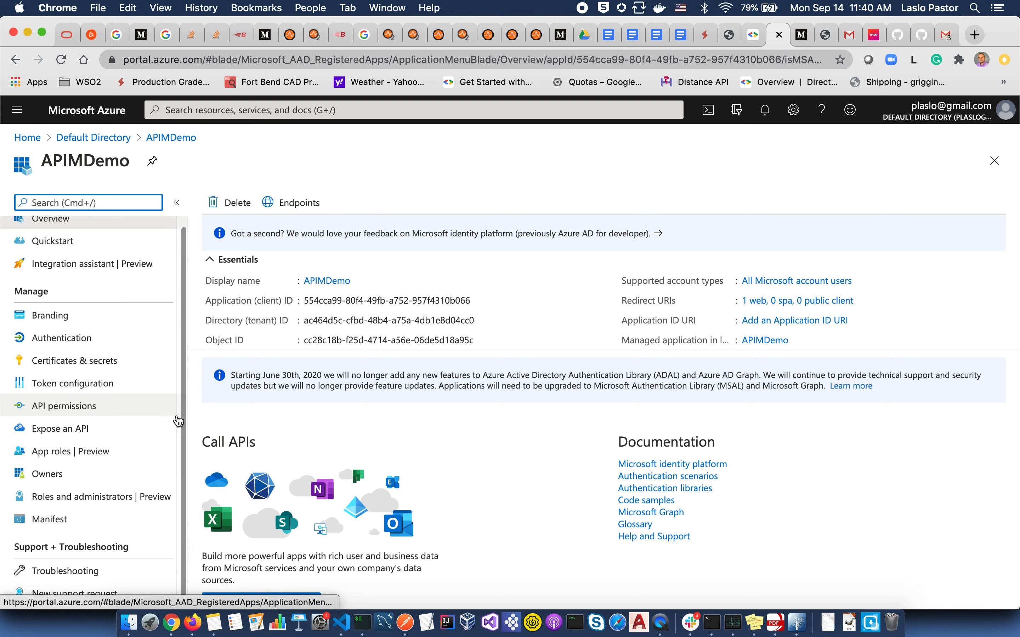
pyautogui.click(108, 385)
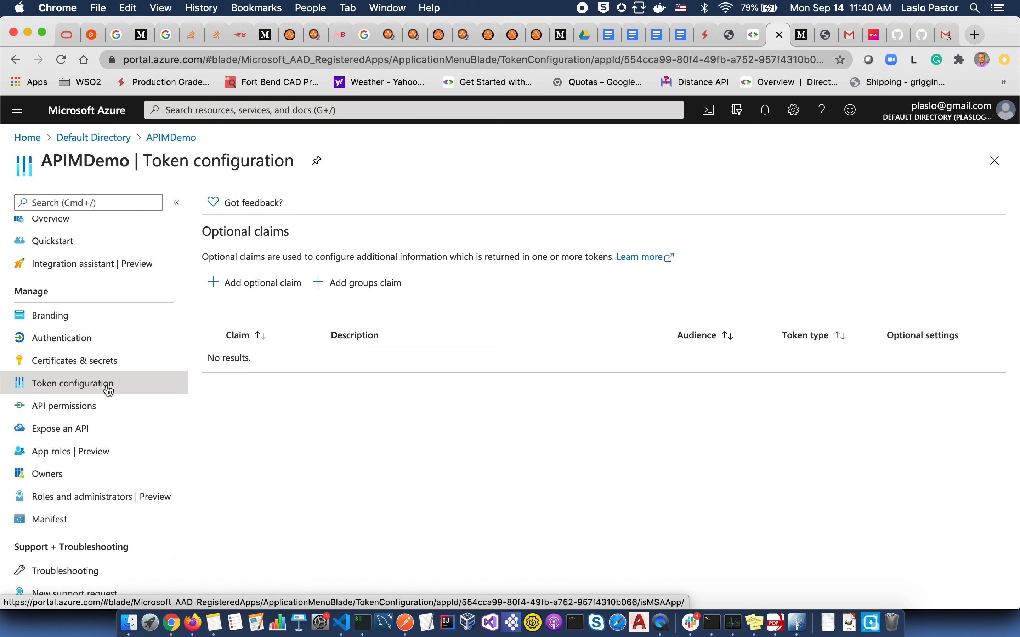
pyautogui.click(395, 284)
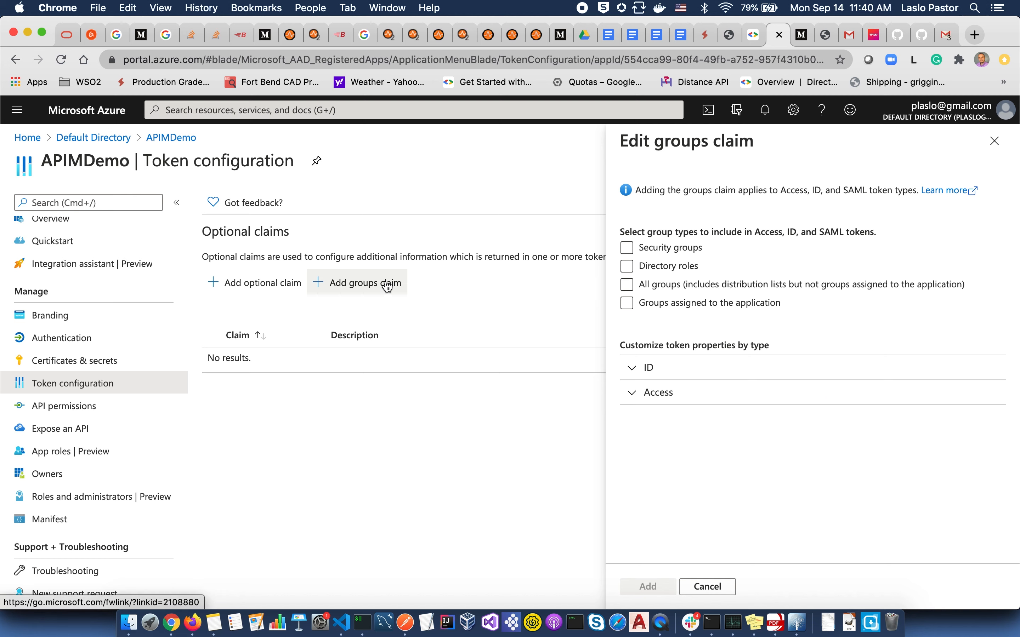
pyautogui.click(627, 250)
pyautogui.click(628, 253)
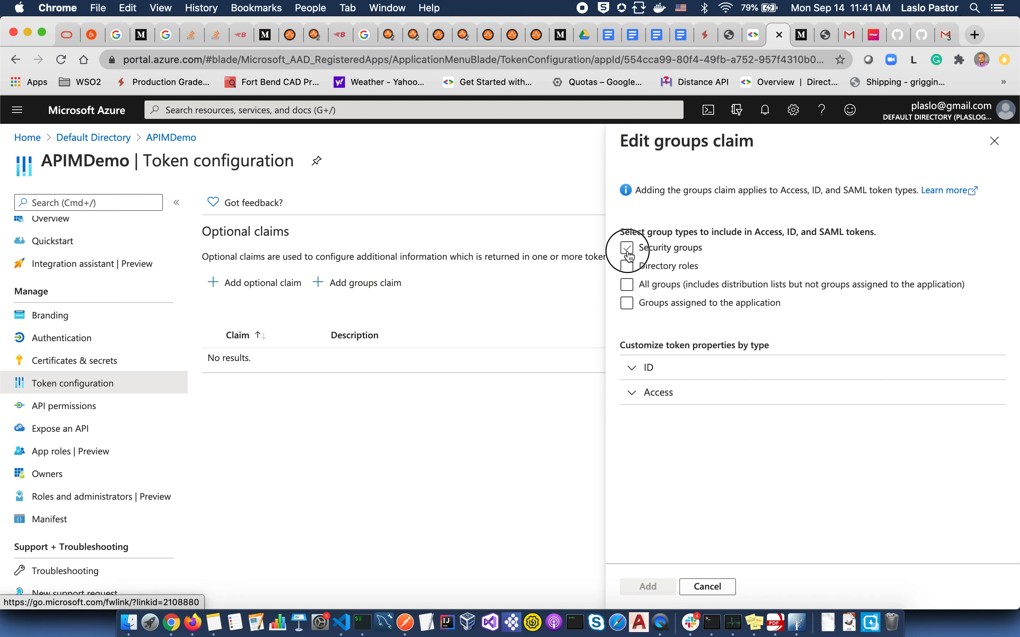
pyautogui.click(639, 368)
pyautogui.click(661, 397)
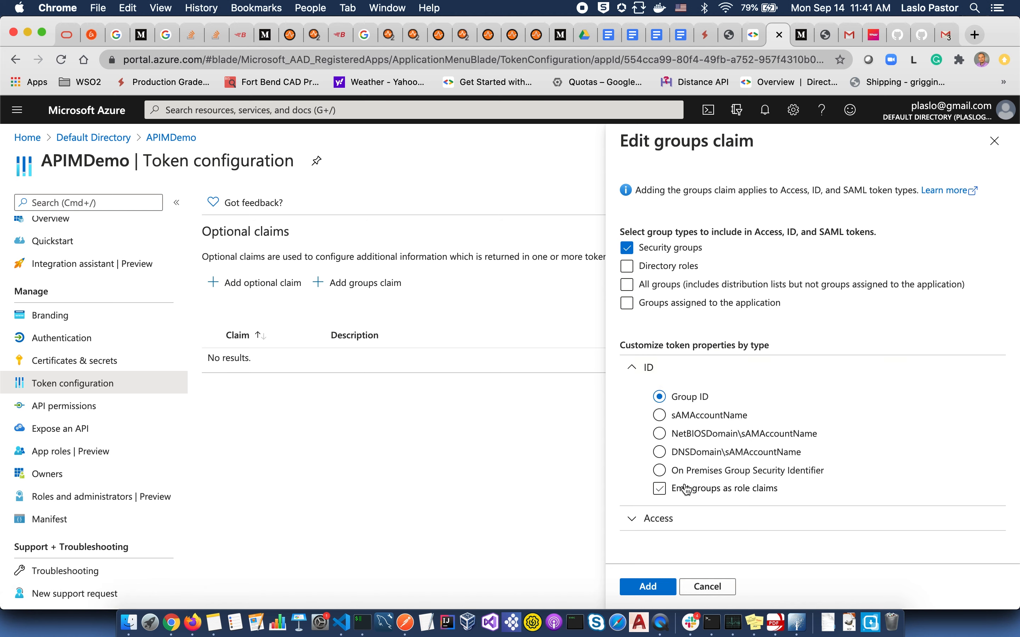
pyautogui.click(661, 492)
pyautogui.click(639, 587)
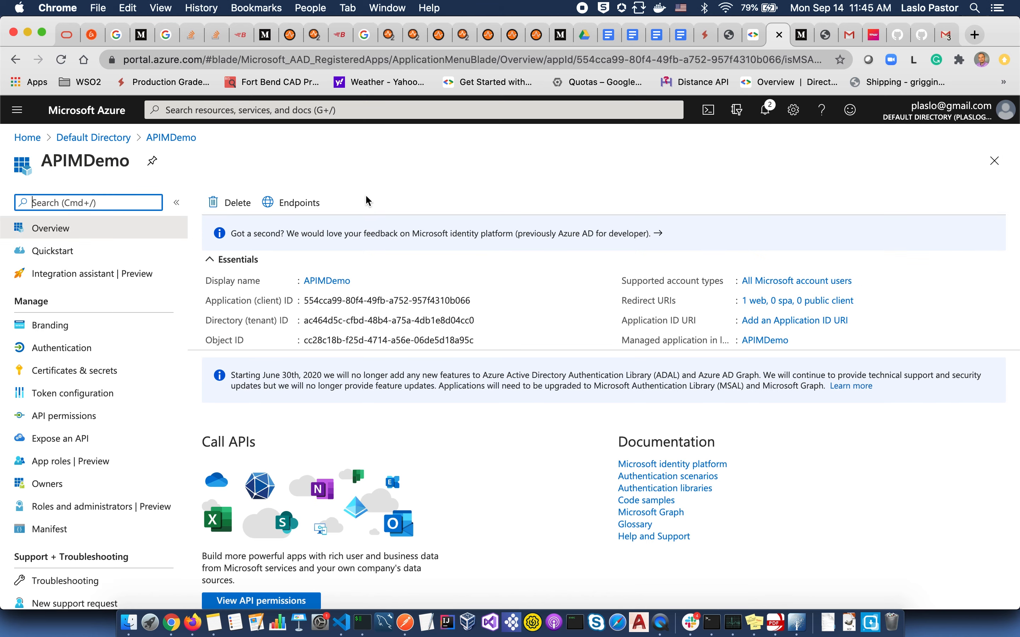
pyautogui.click(311, 206)
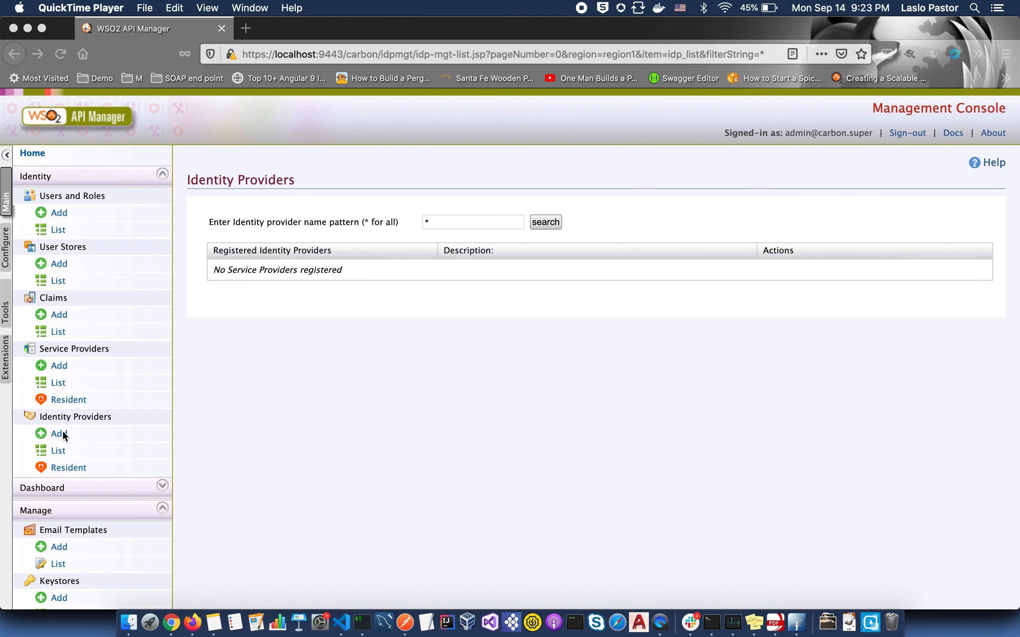
# - Add a new identity provider named AzureADDemo with display name Azure AD IDP
pyautogui.click(62, 437)
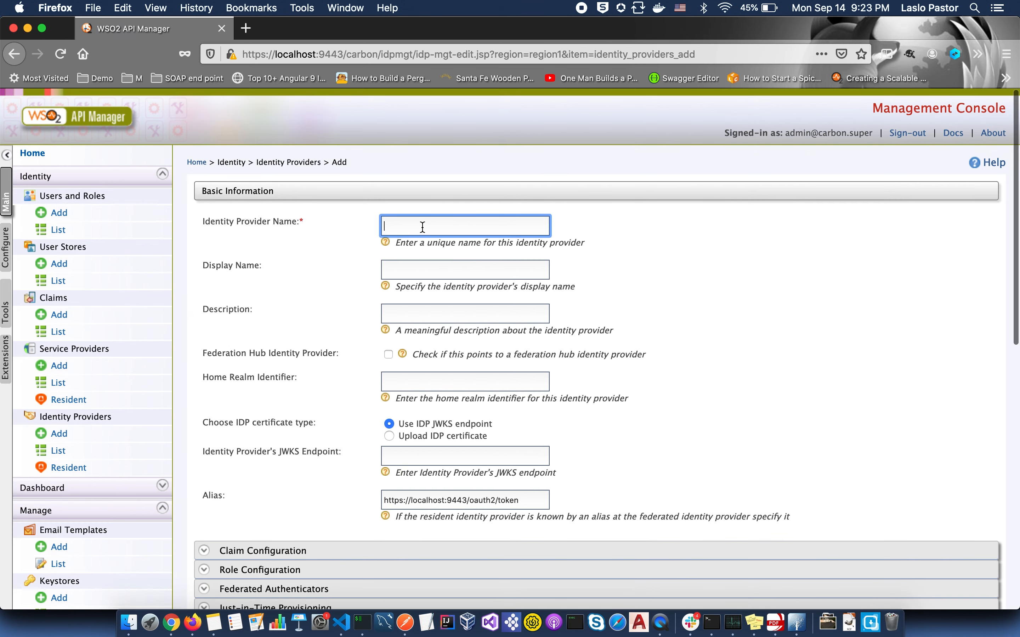
pyautogui.click(423, 227)
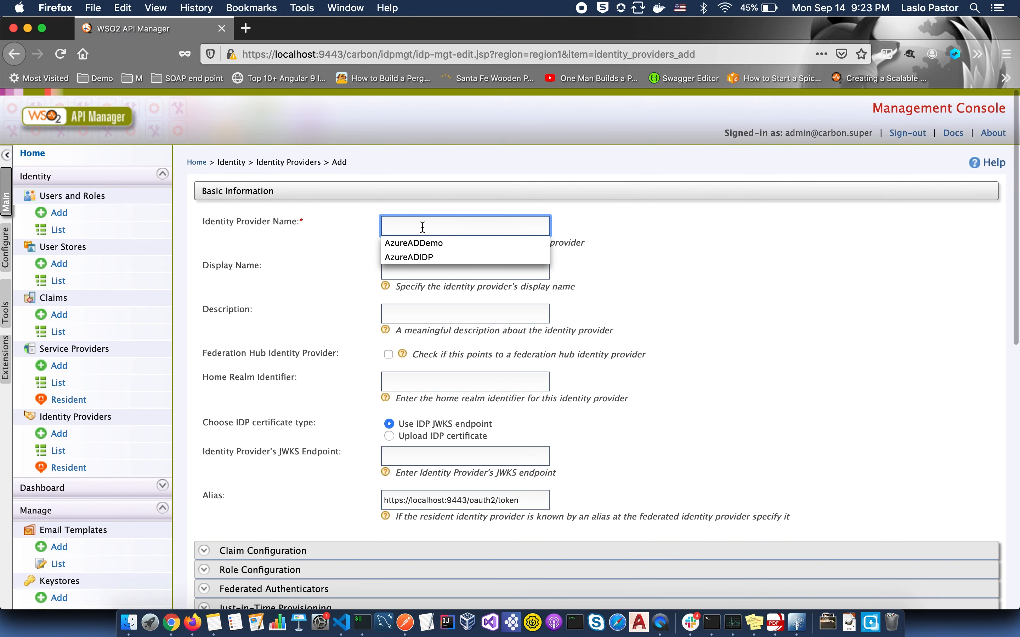
pyautogui.click(429, 245)
pyautogui.click(416, 276)
pyautogui.write('A')
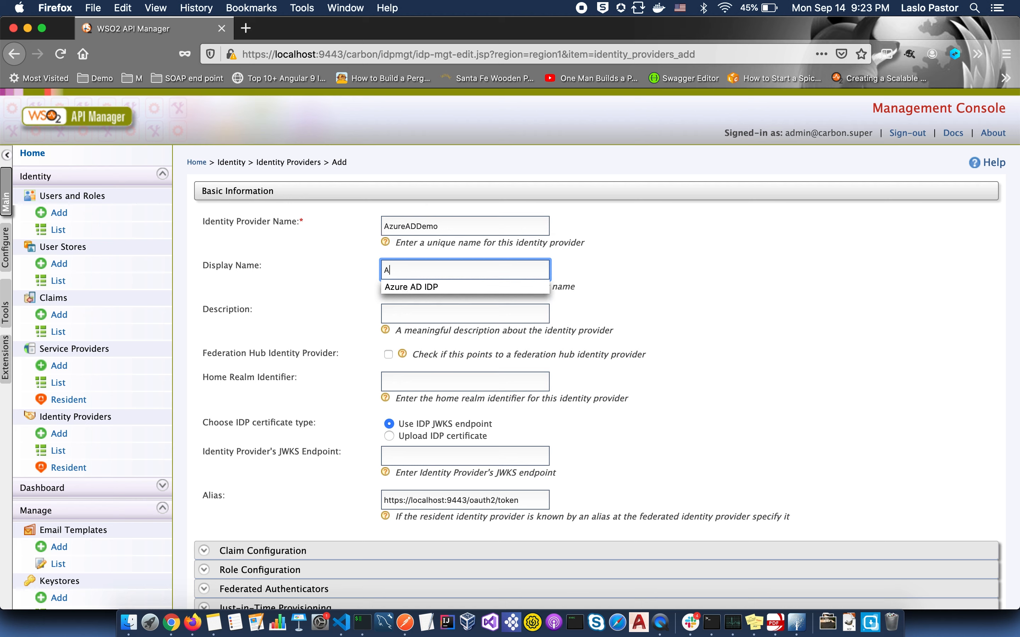
pyautogui.click(429, 288)
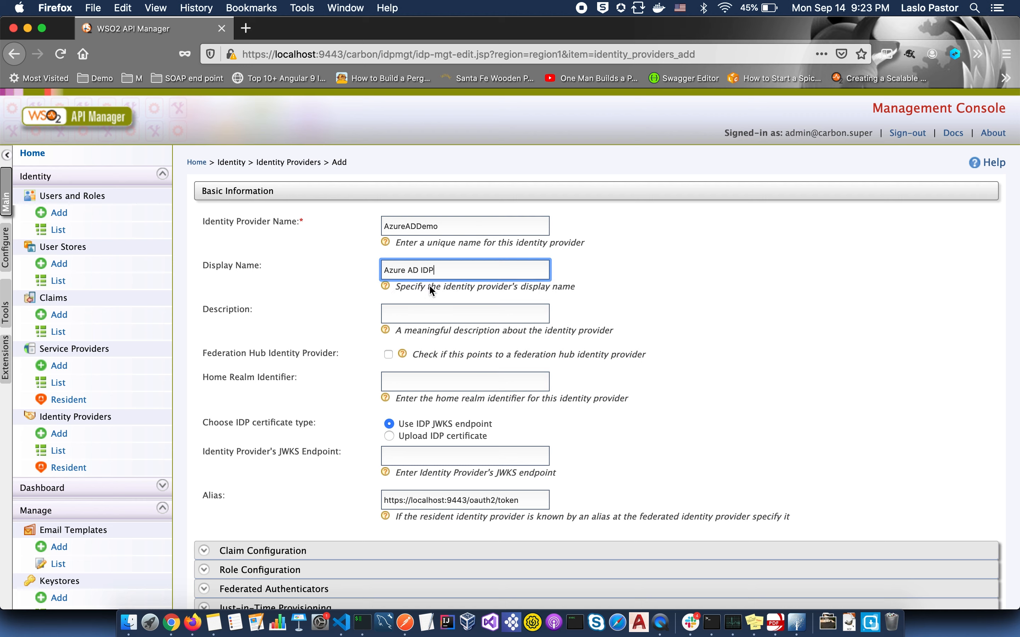
# - Copy Microsoft's jwks_uri keys URL into the identity provider's JWKS Endpoint field
pyautogui.click(418, 456)
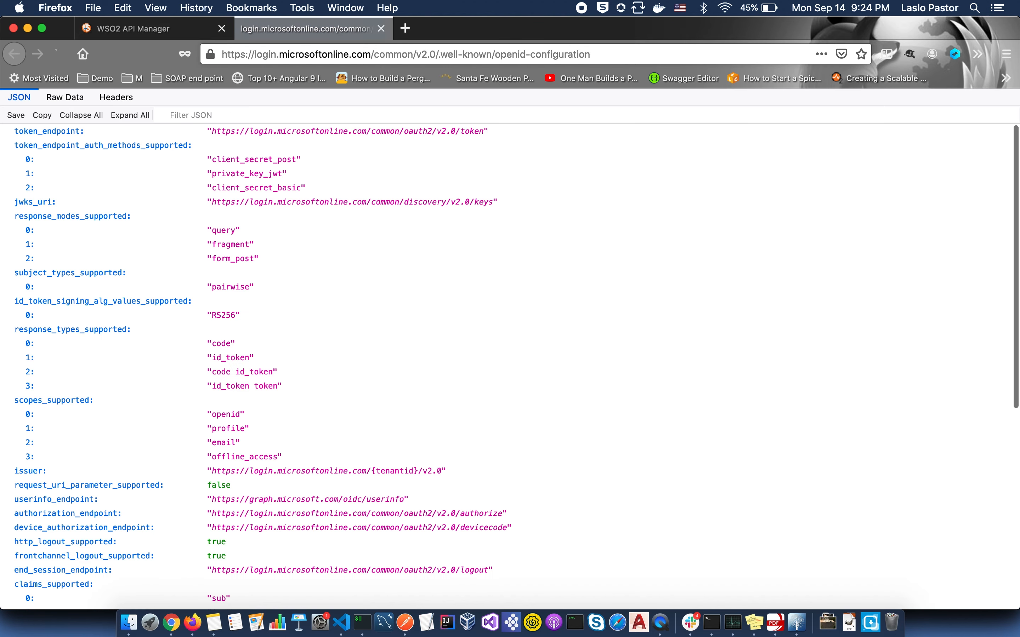
pyautogui.click(182, 202)
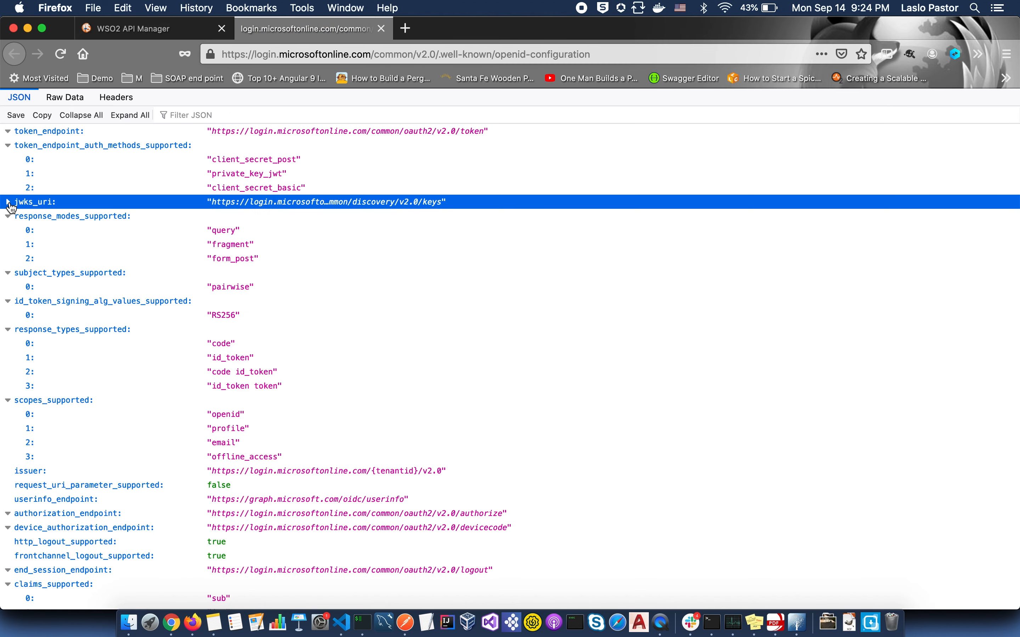
pyautogui.click(294, 204)
pyautogui.click(175, 30)
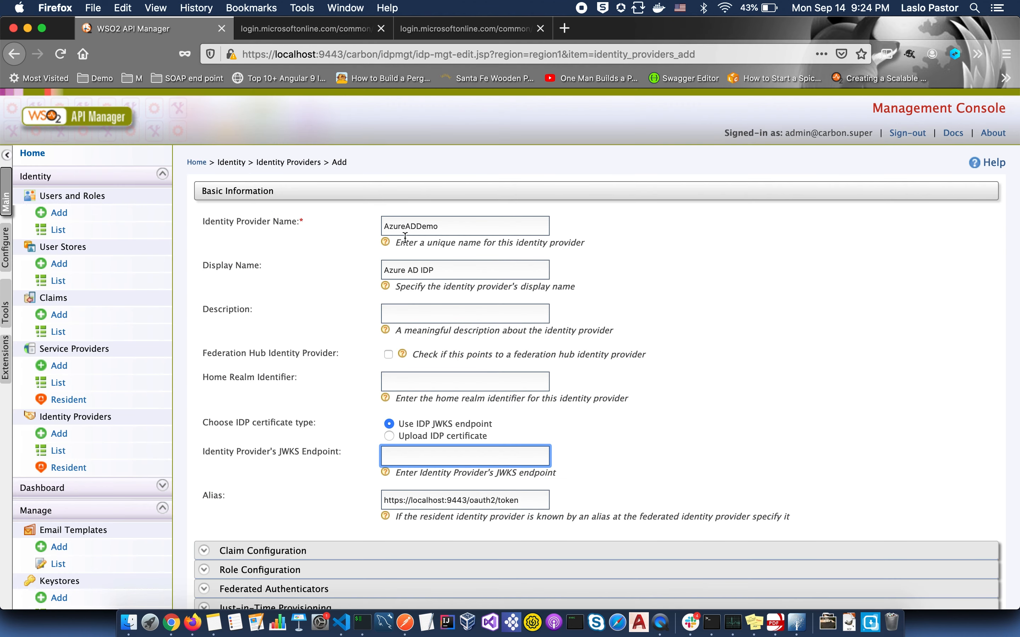
pyautogui.click(449, 460)
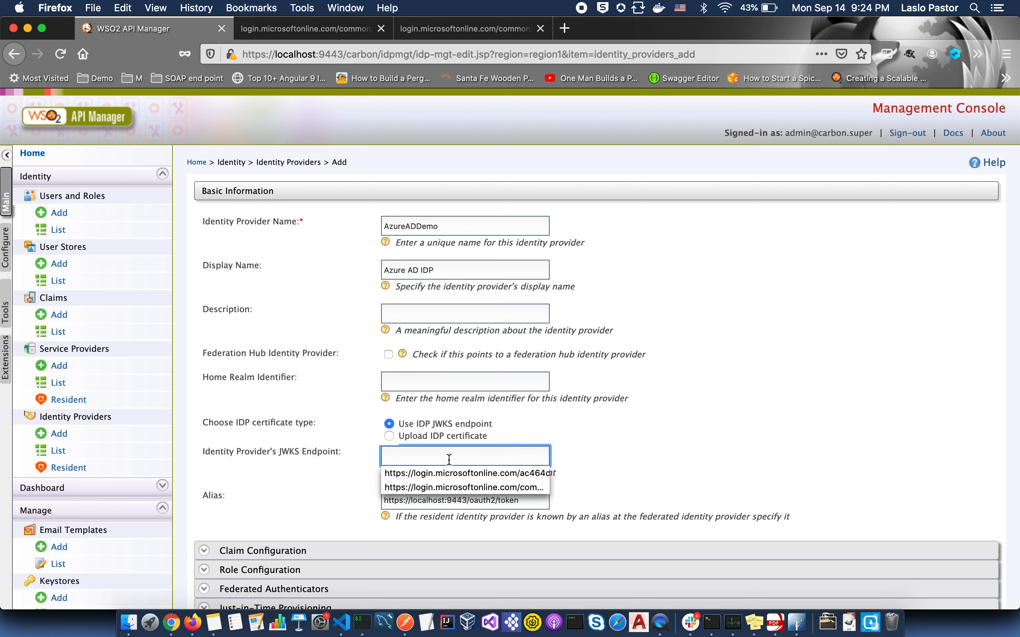
pyautogui.write('https://login.microsoftonline.com/common/discovery/v2.0/keys')
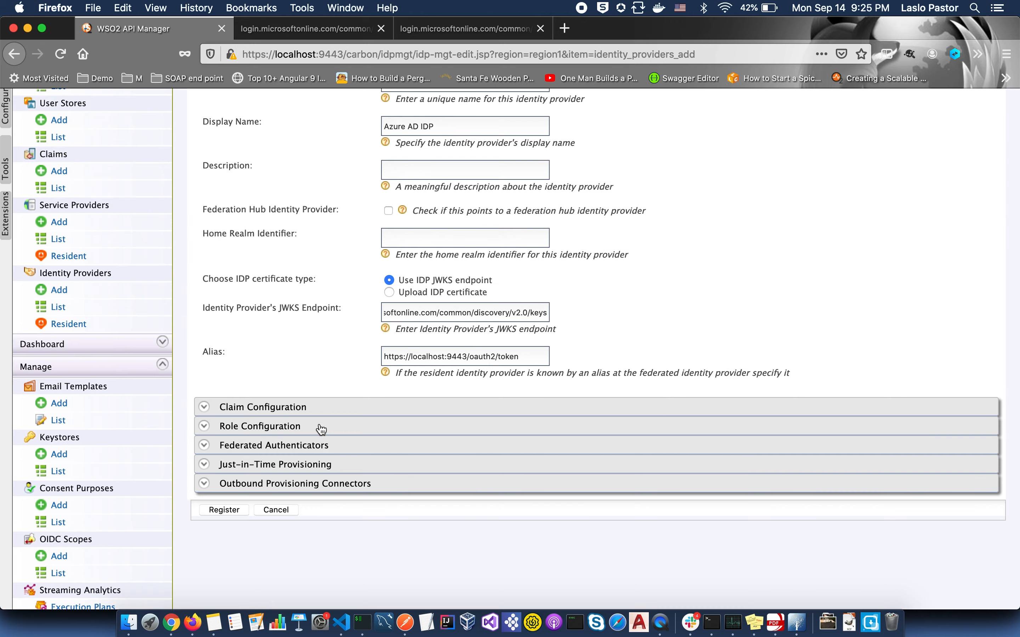
pyautogui.scroll(-3, 319, 426)
# - Enable OAuth2/OpenID Connect and enter the Azure app's client ID and client secret
pyautogui.click(314, 448)
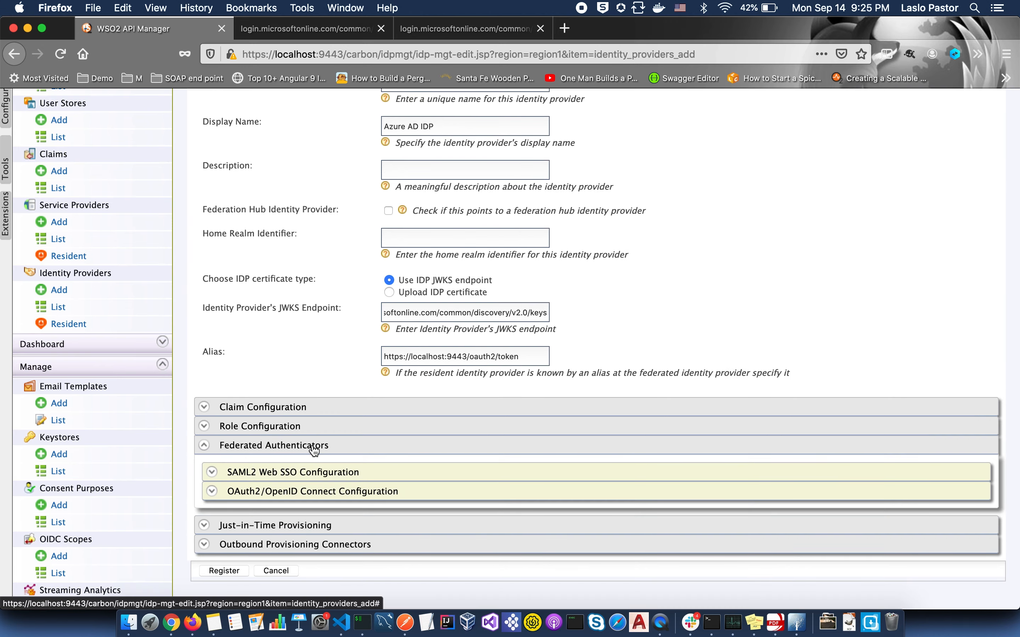
pyautogui.click(314, 492)
pyautogui.scroll(-7, 319, 495)
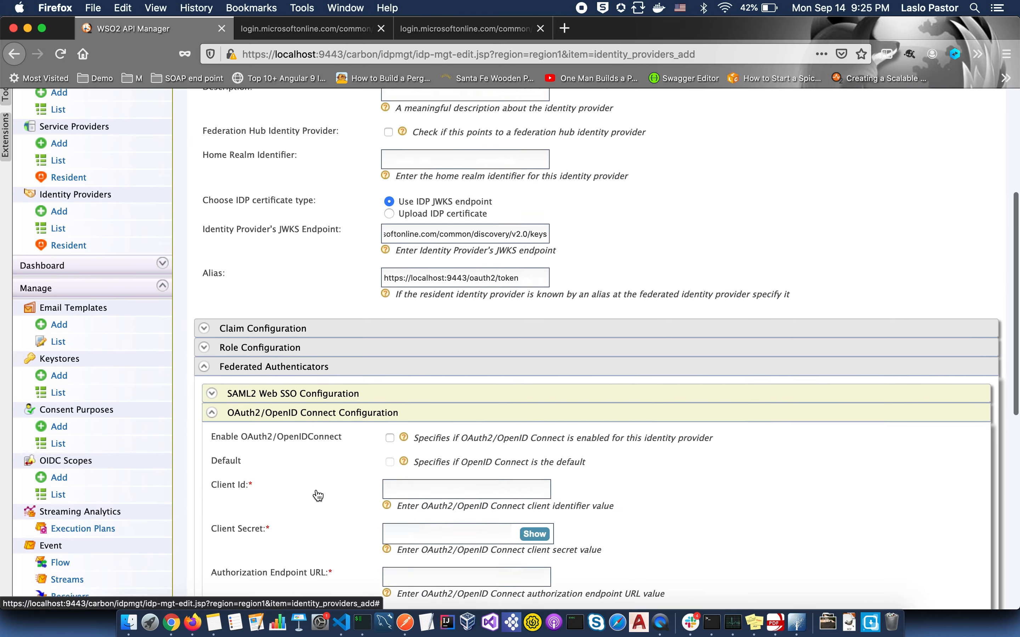
pyautogui.scroll(-1, 319, 496)
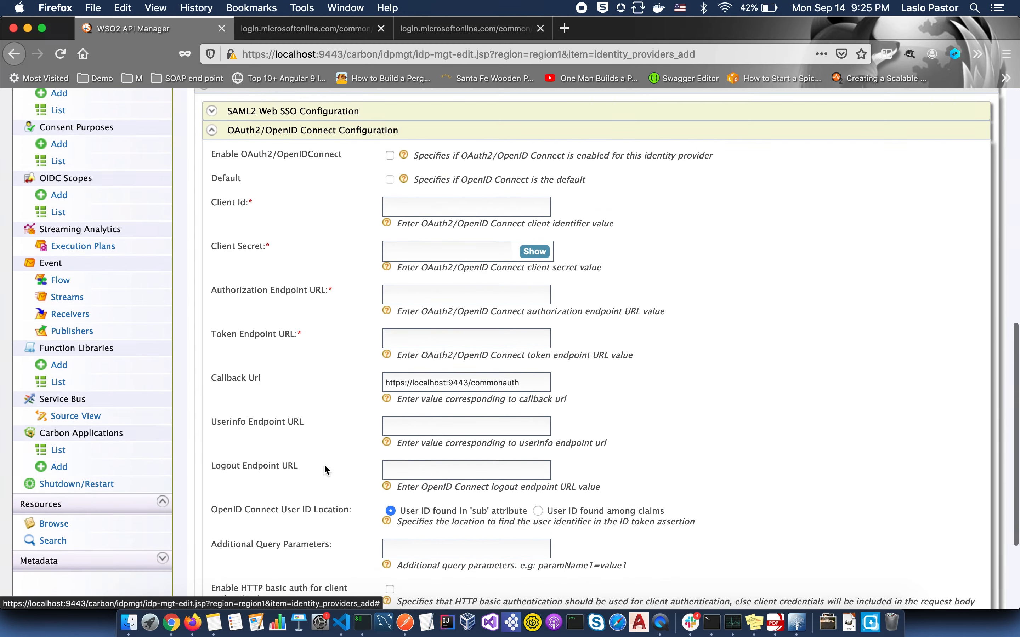
pyautogui.click(390, 156)
pyautogui.click(399, 206)
pyautogui.click(442, 238)
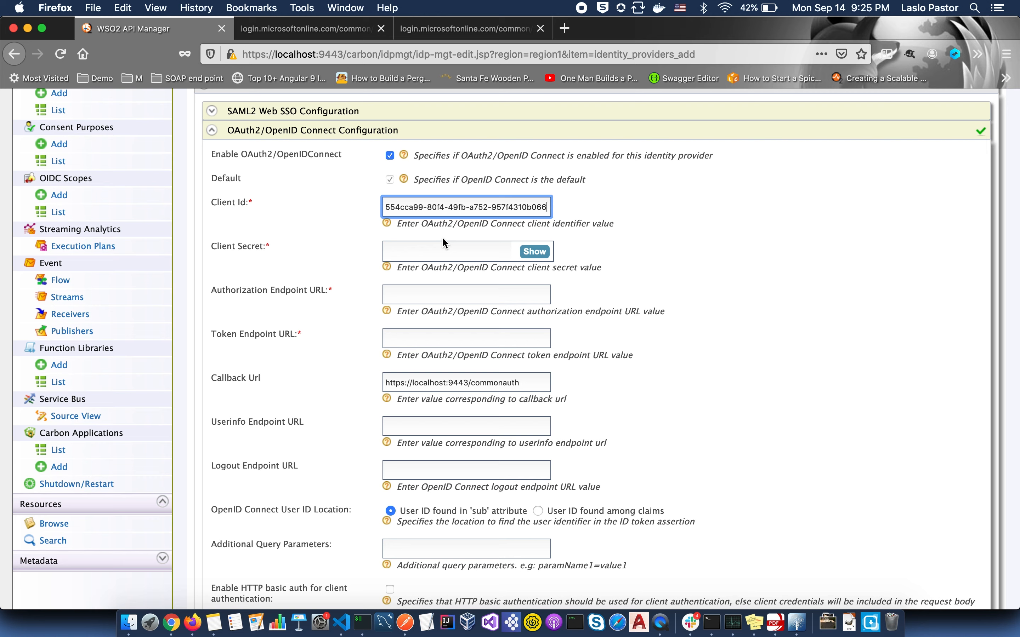
pyautogui.click(427, 252)
pyautogui.press('super+v')
# - Fill in the Azure authorize, token and Graph userinfo URLs plus scope=openid%20profile%20email parameters
pyautogui.click(410, 289)
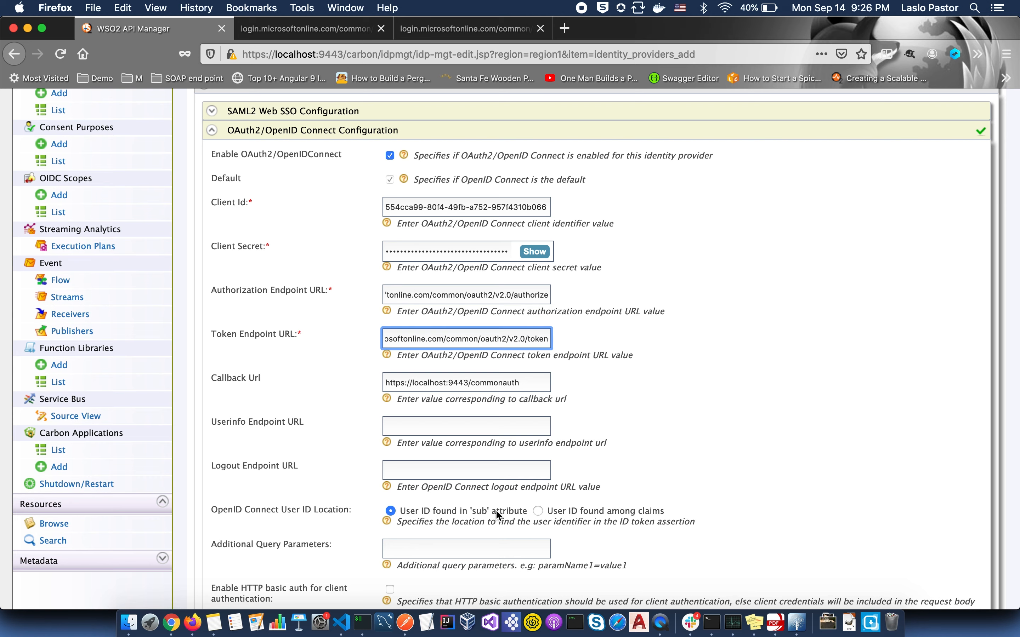
pyautogui.click(406, 425)
pyautogui.write('https://graph.microsoft.com/oidc/userinfo')
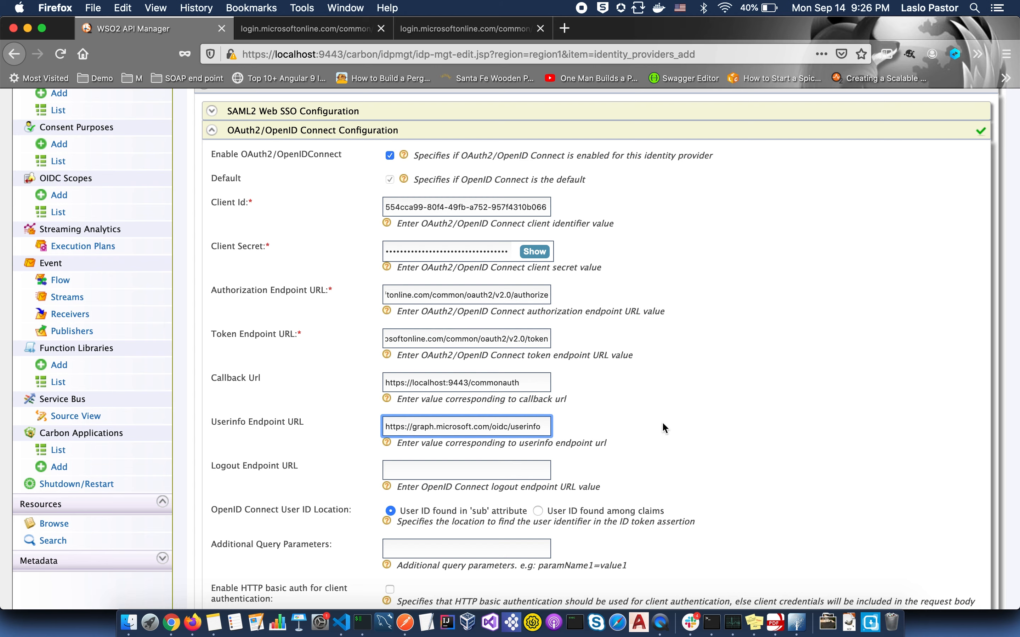
pyautogui.scroll(-5, 663, 425)
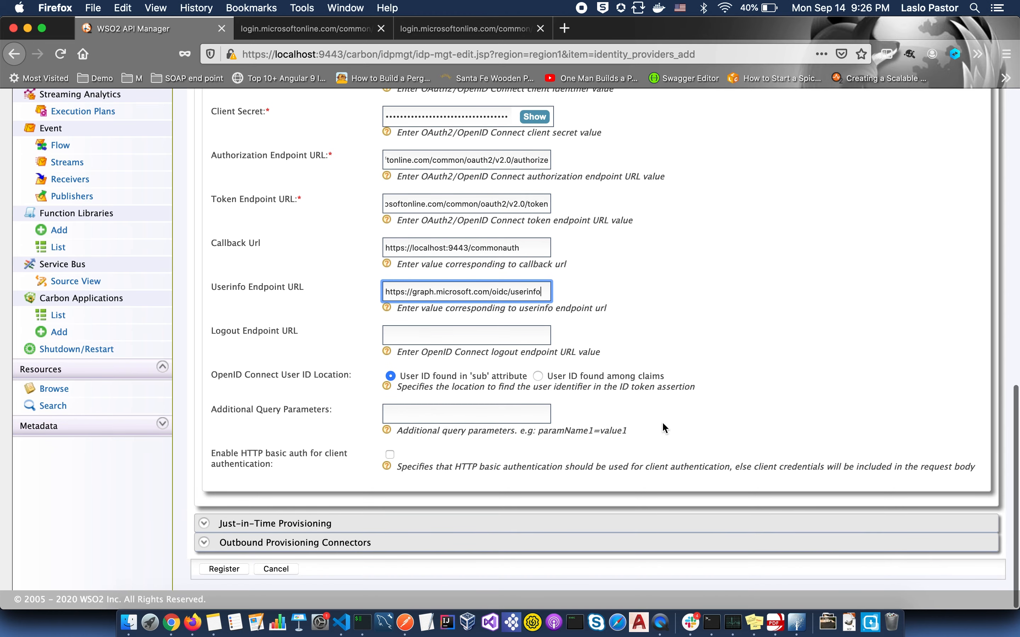
pyautogui.click(471, 415)
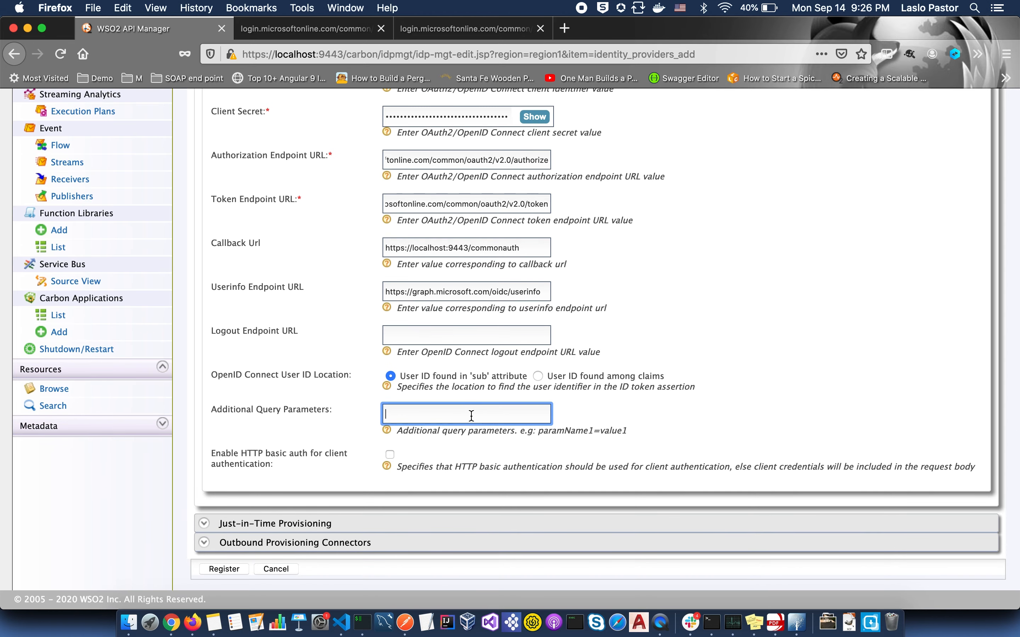
pyautogui.write('s')
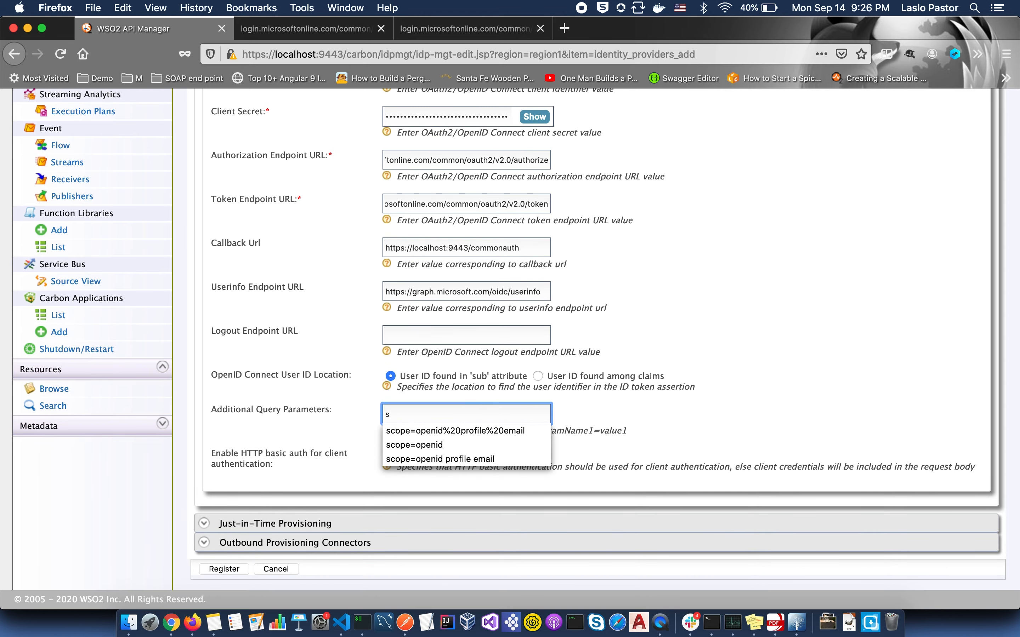
pyautogui.click(469, 432)
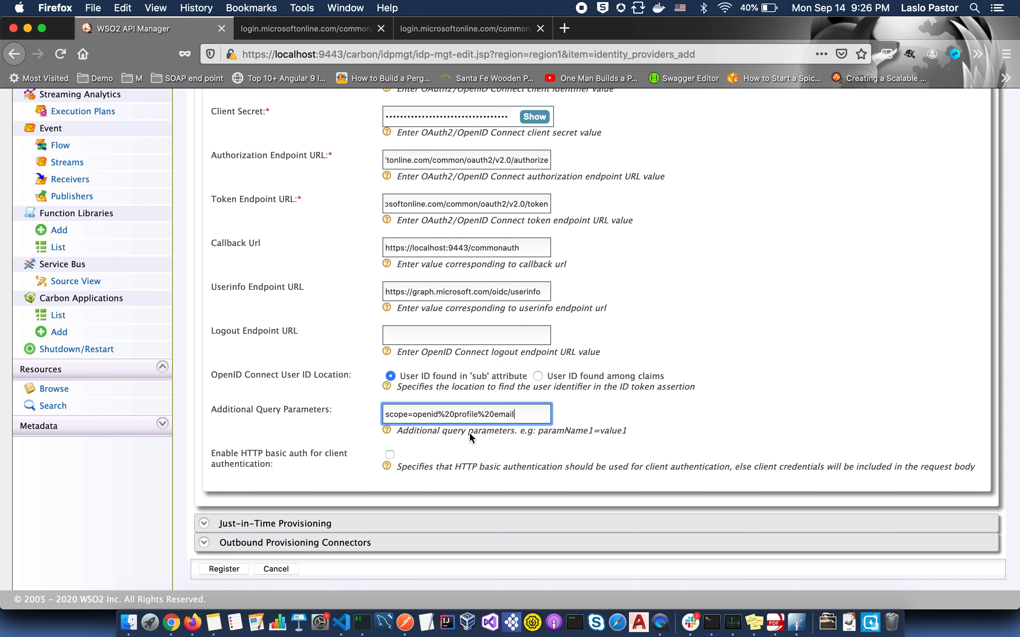
# - Set just-in-time provisioning to always provision users silently into the PRIMARY user store domain
pyautogui.click(331, 525)
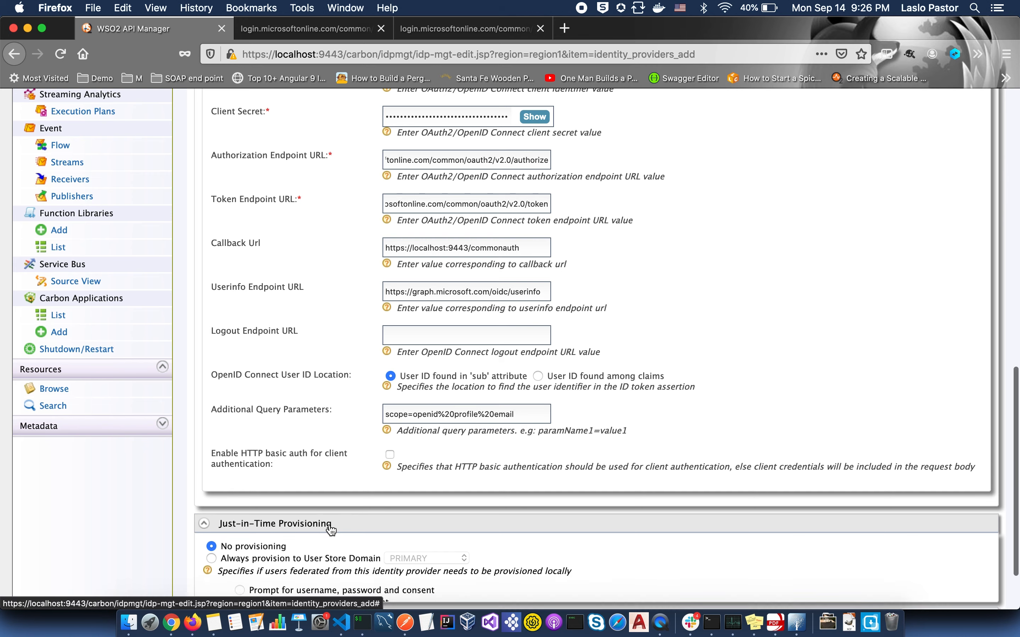
pyautogui.scroll(-3, 330, 527)
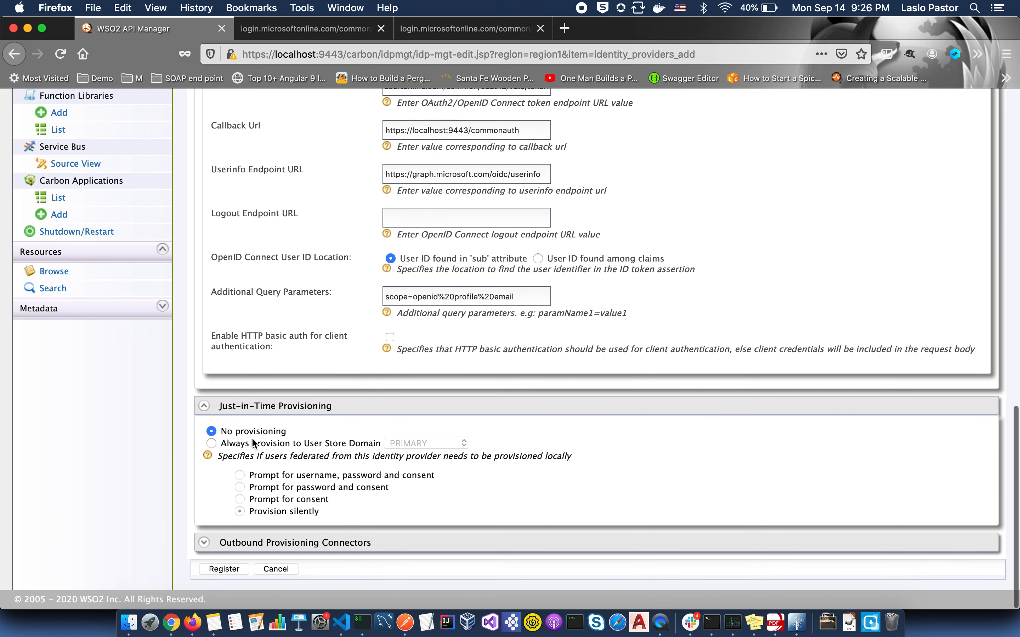
pyautogui.click(212, 443)
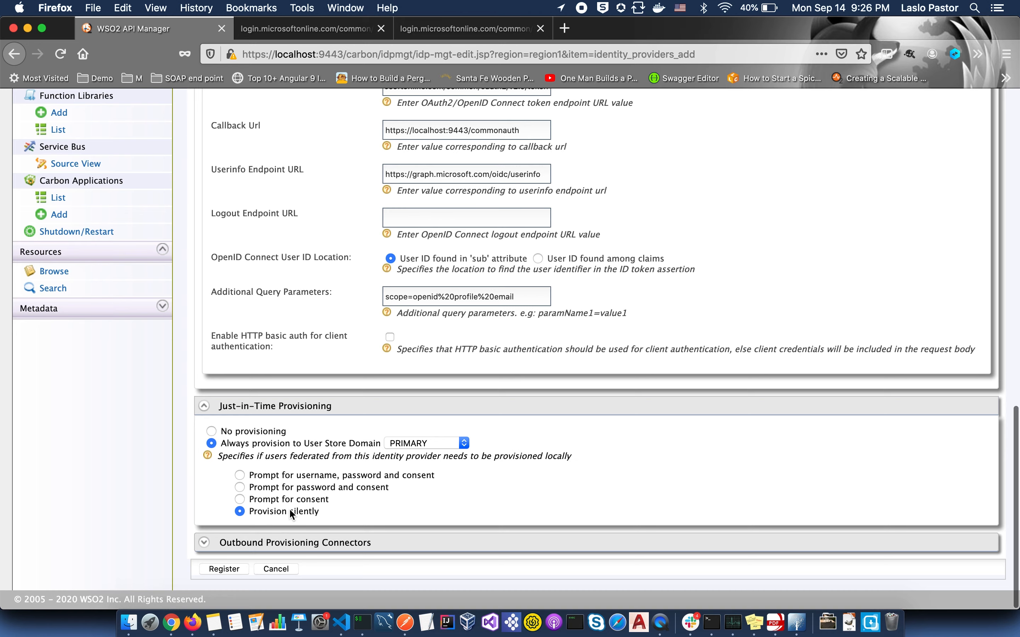
pyautogui.scroll(2, 290, 513)
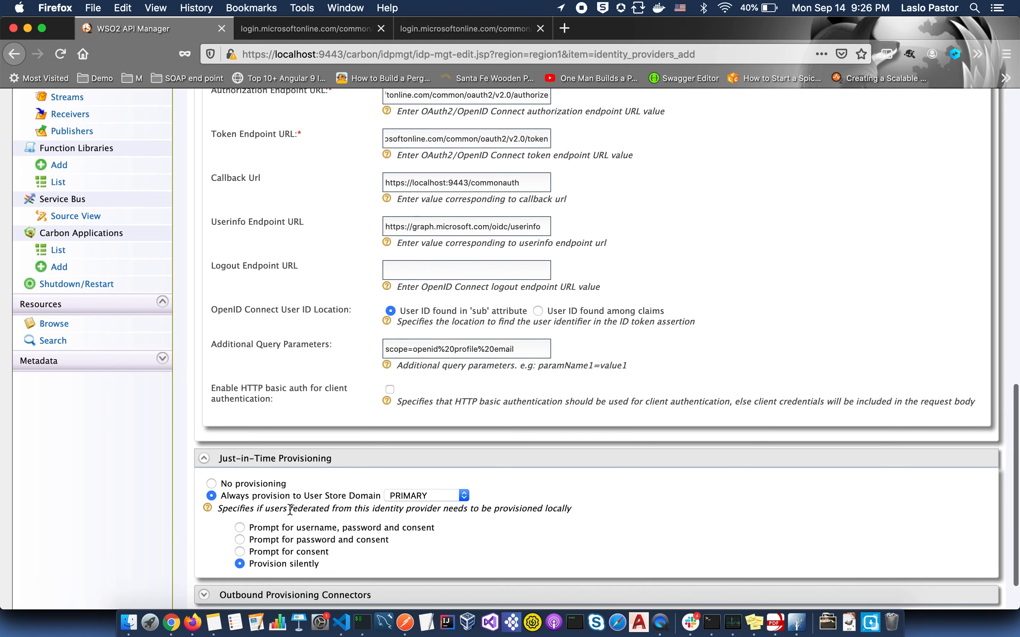
pyautogui.scroll(20, 291, 510)
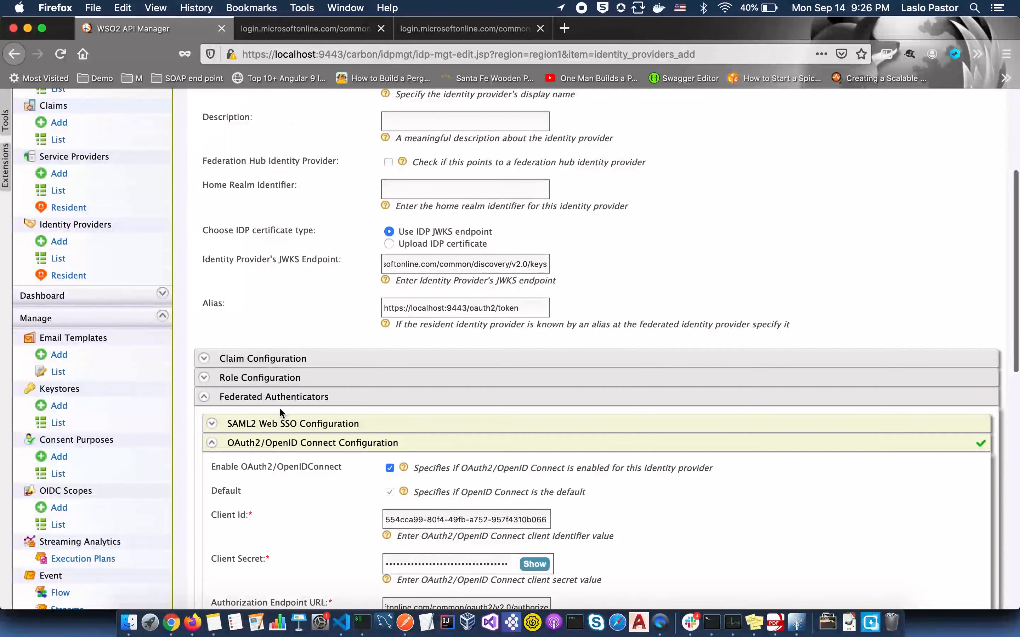
pyautogui.click(205, 359)
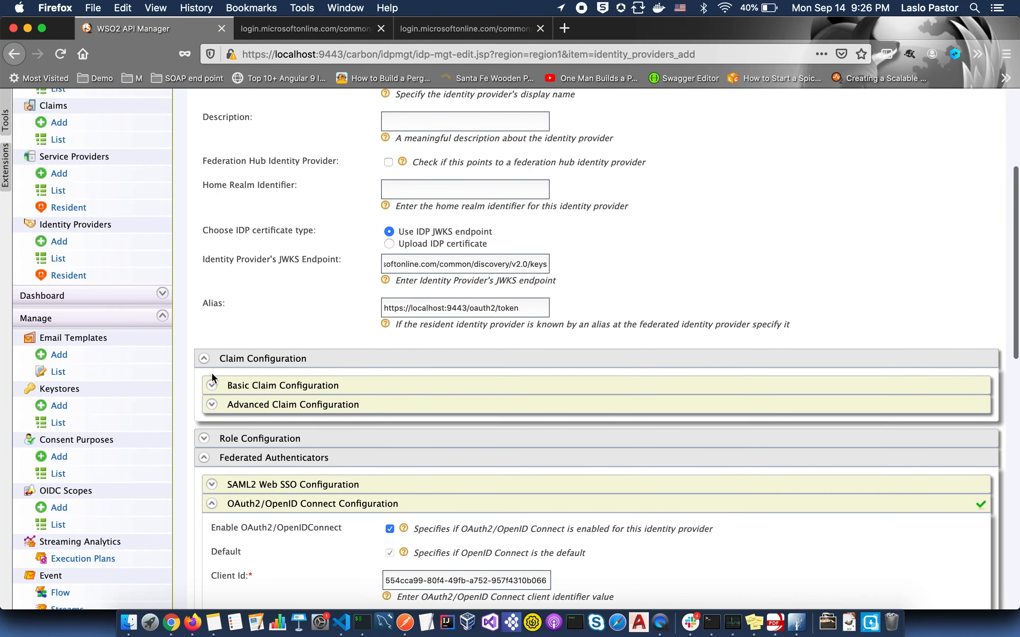
# - Define custom claim mappings: preferred_username to displayName and roles to role
pyautogui.click(212, 385)
pyautogui.click(392, 423)
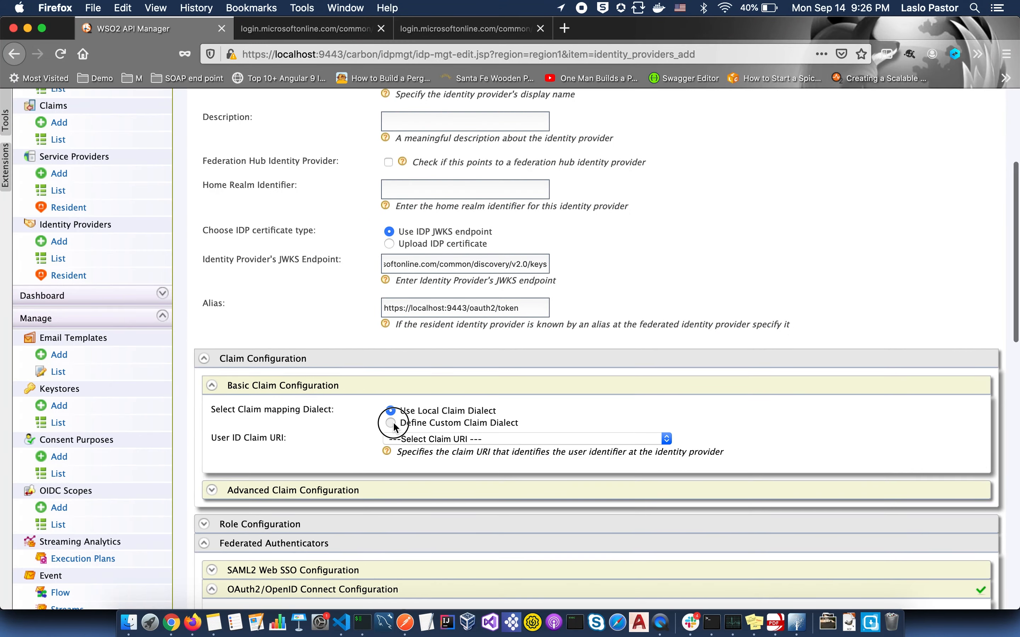
pyautogui.click(407, 442)
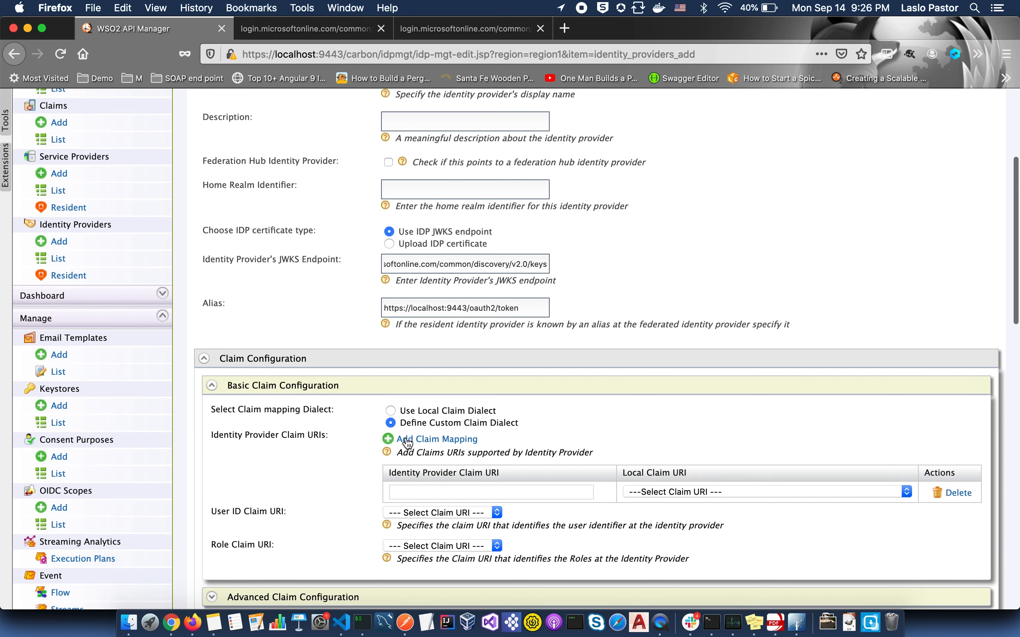
pyautogui.click(407, 441)
pyautogui.click(422, 492)
pyautogui.write('p')
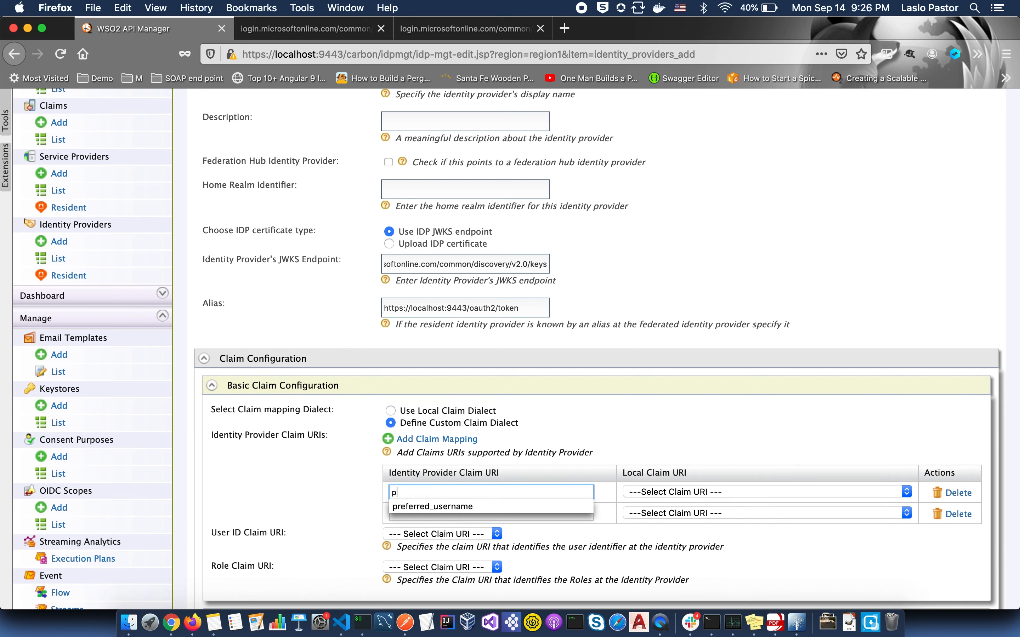
pyautogui.click(438, 507)
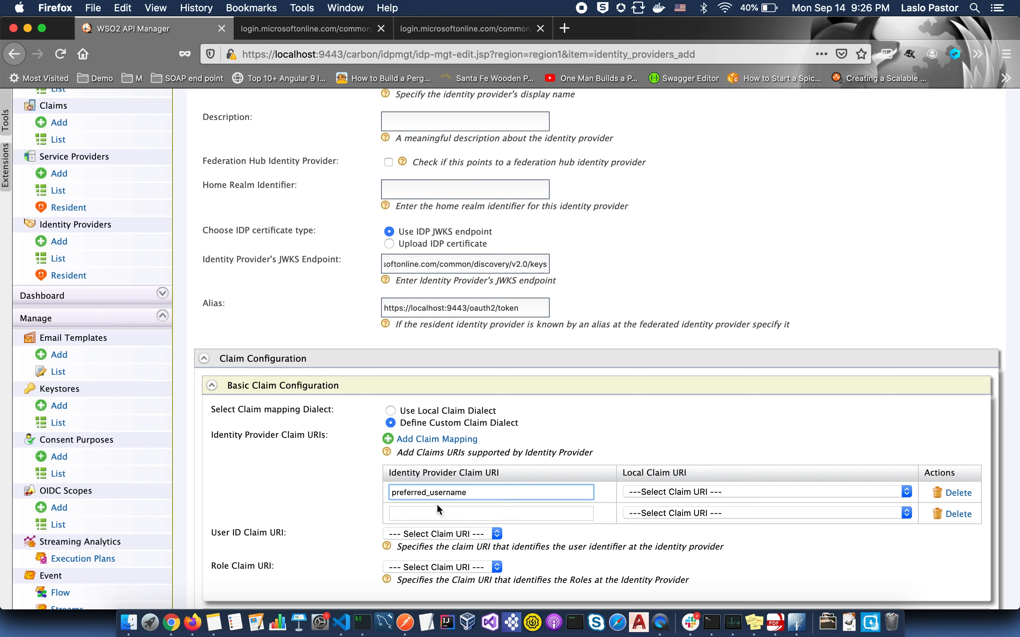
pyautogui.click(436, 513)
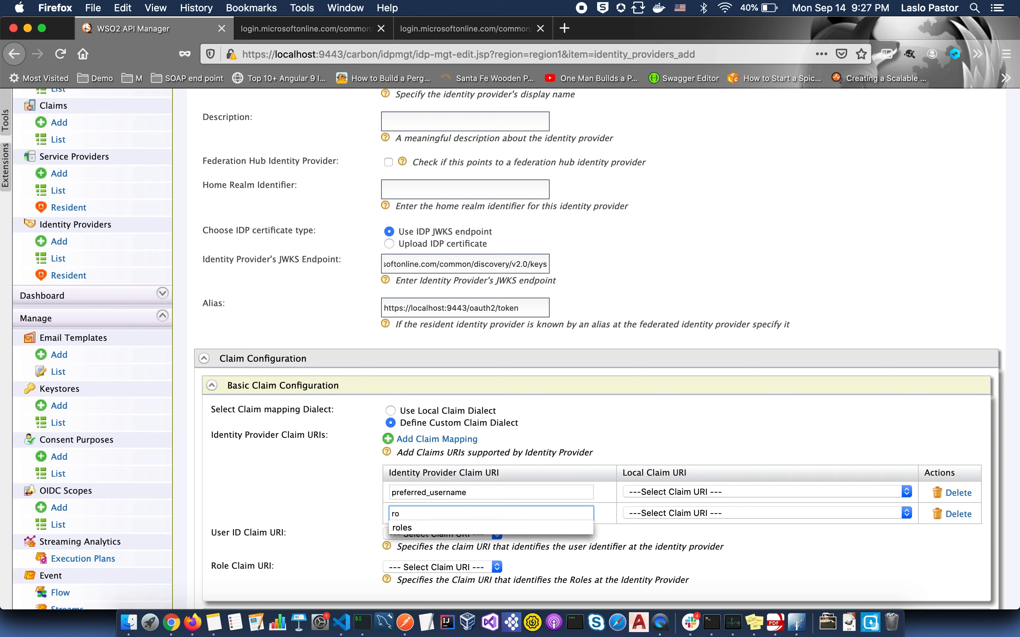
pyautogui.click(421, 528)
pyautogui.click(902, 492)
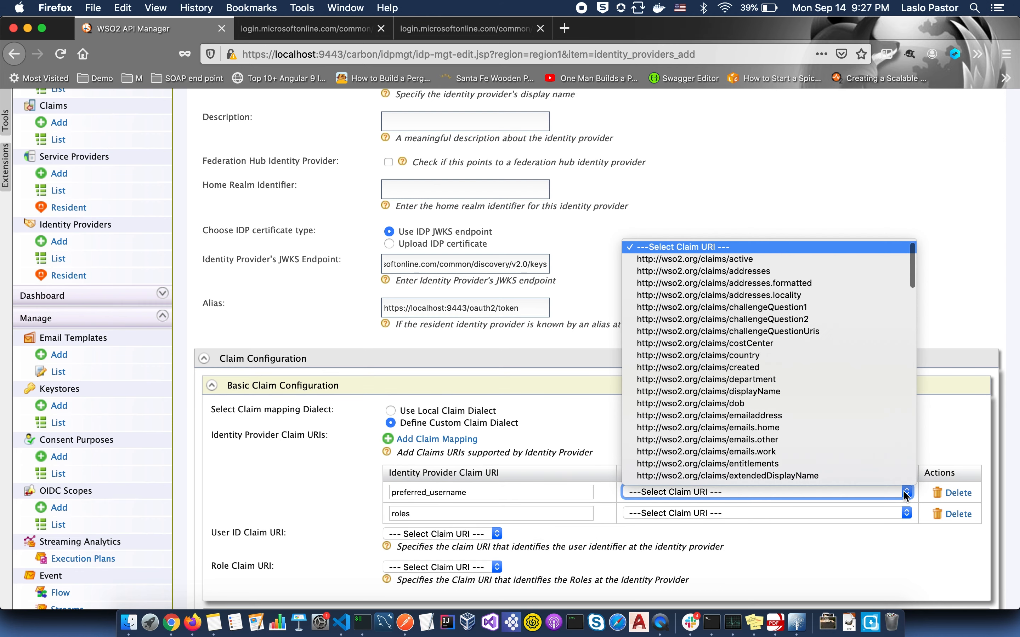
pyautogui.click(713, 391)
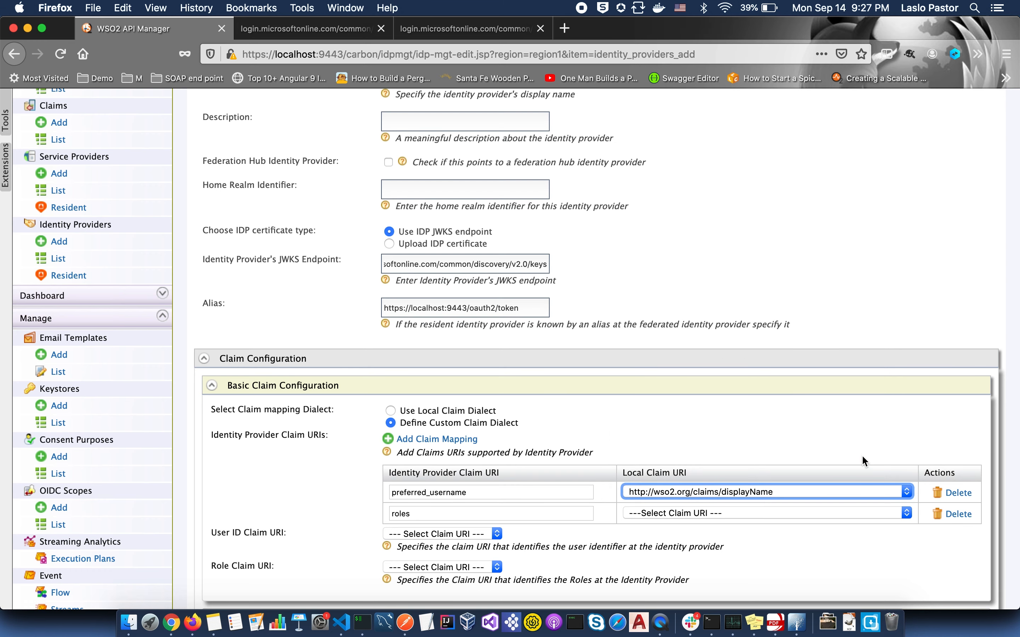
pyautogui.click(907, 515)
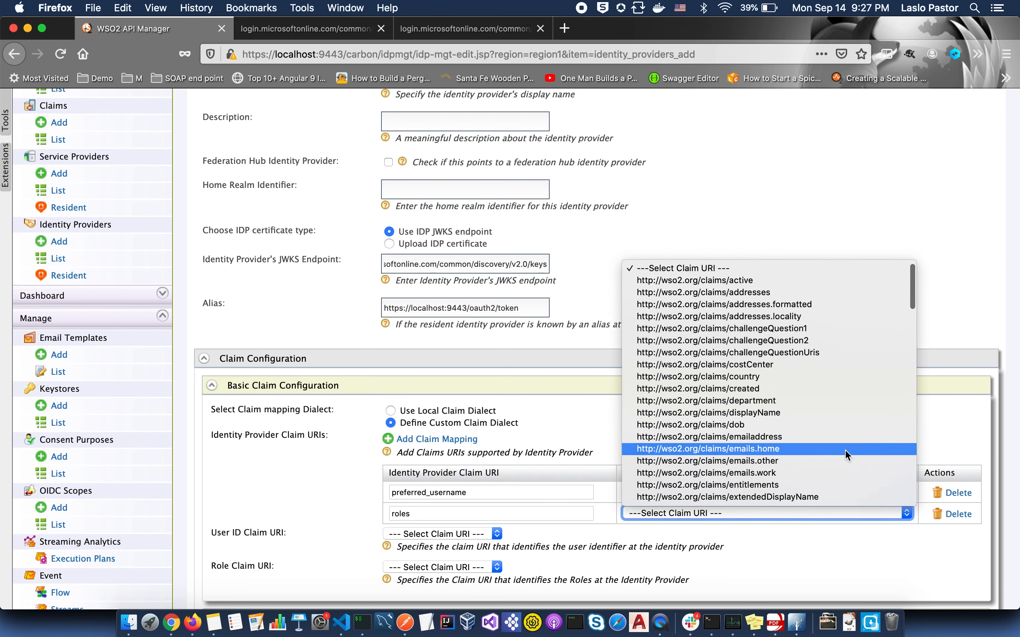
pyautogui.scroll(-10, 851, 455)
pyautogui.click(745, 343)
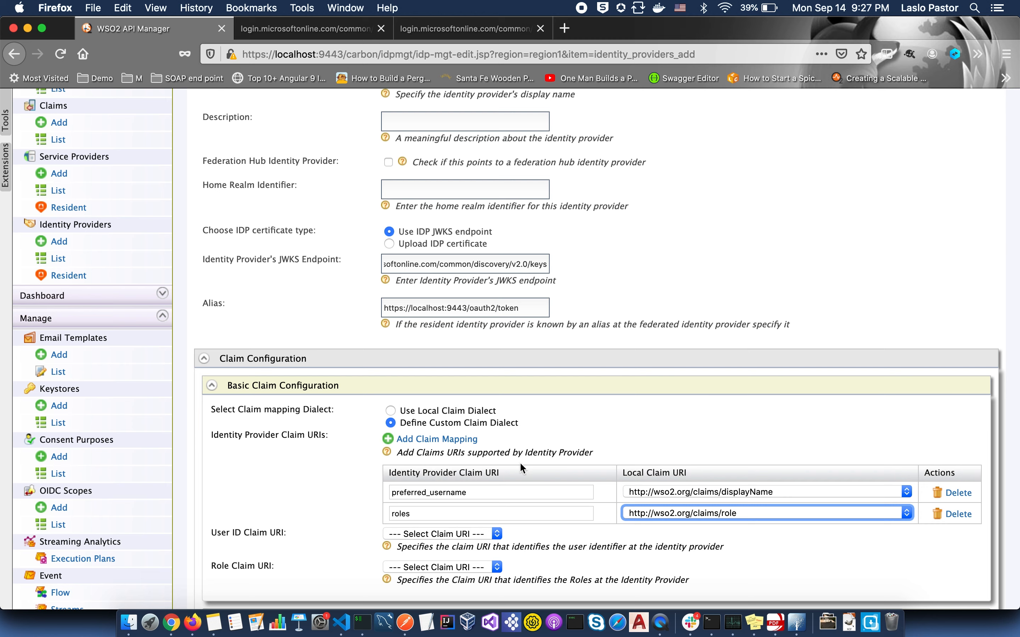
# - Use preferred_username as the user ID claim and roles as the role claim
pyautogui.click(497, 535)
pyautogui.click(478, 547)
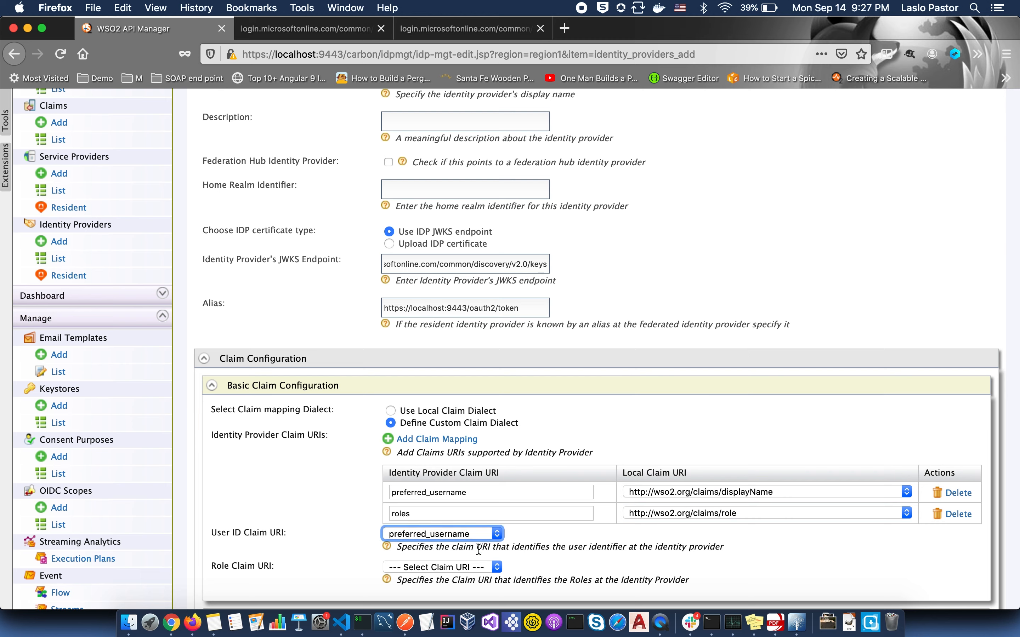
pyautogui.click(498, 570)
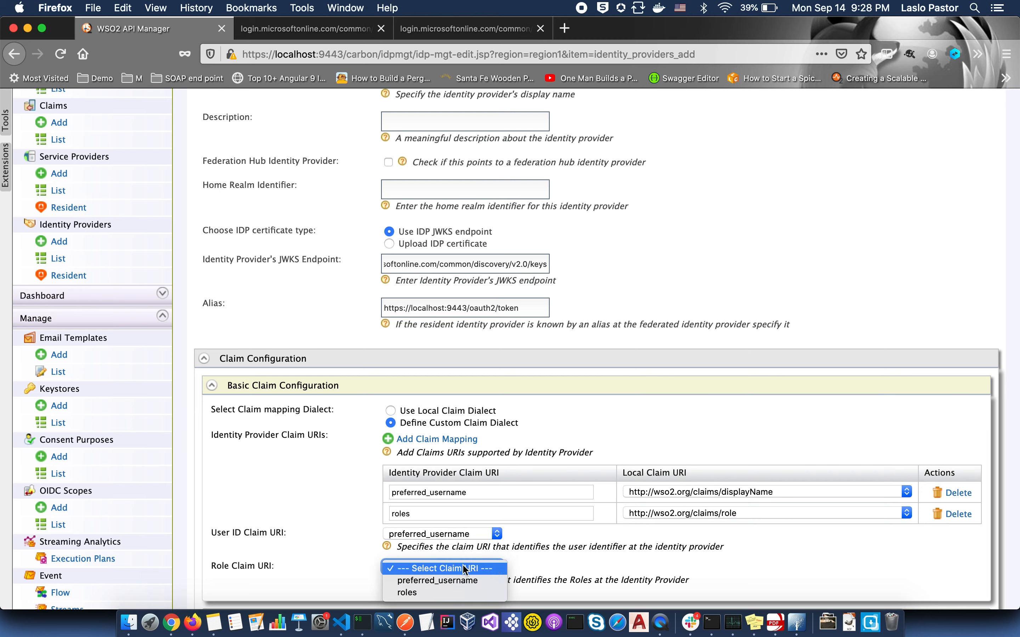
pyautogui.click(426, 592)
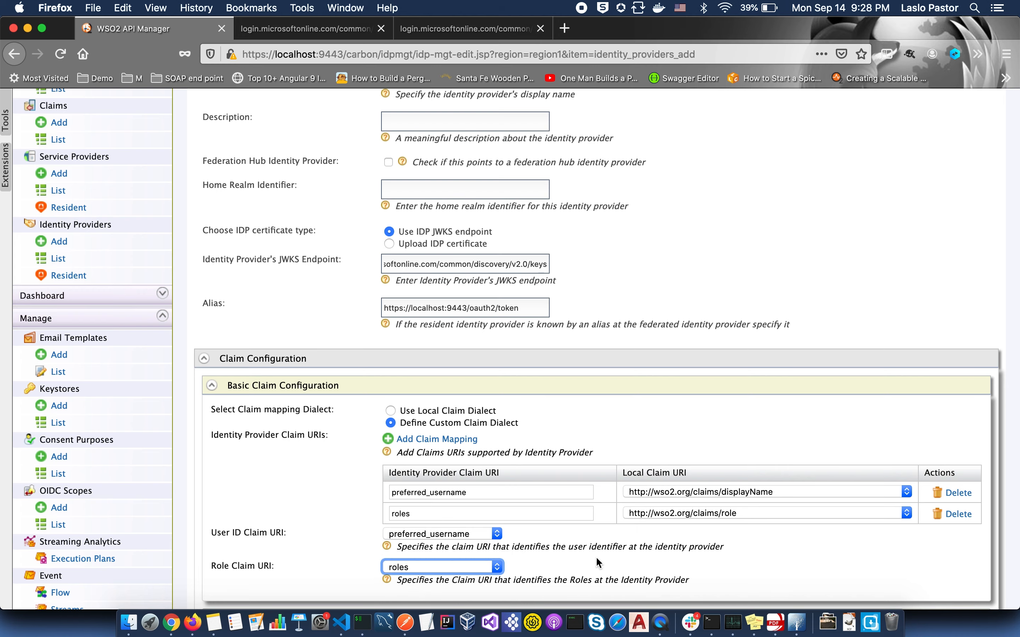
pyautogui.scroll(-2, 598, 561)
pyautogui.scroll(-6, 596, 556)
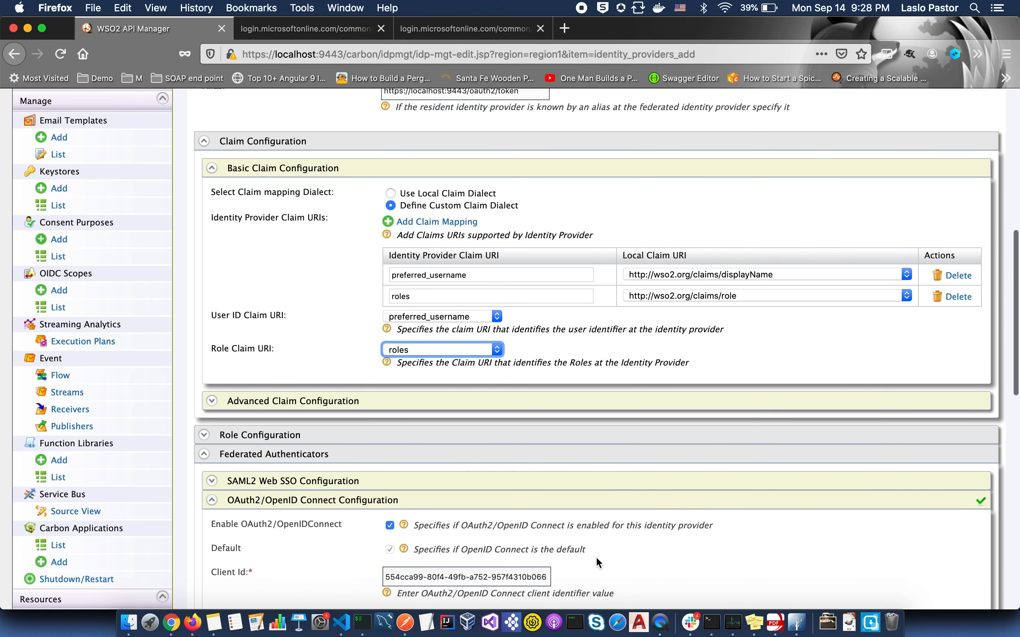
pyautogui.click(394, 438)
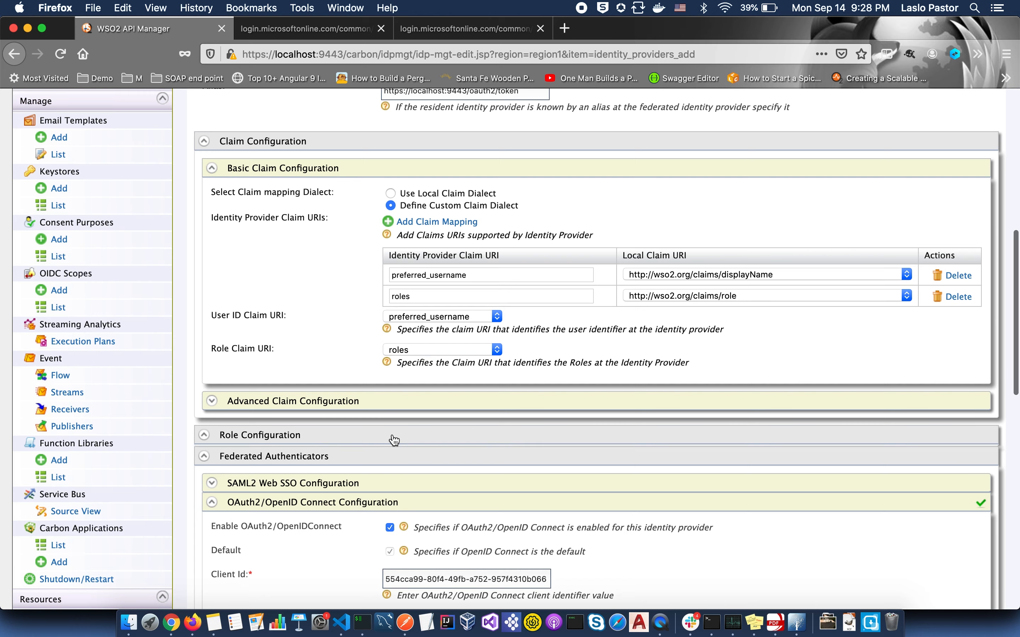
# - Map two pasted Azure role IDs to local roles Internal/subscriber and Internal/creator
pyautogui.scroll(-10, 394, 440)
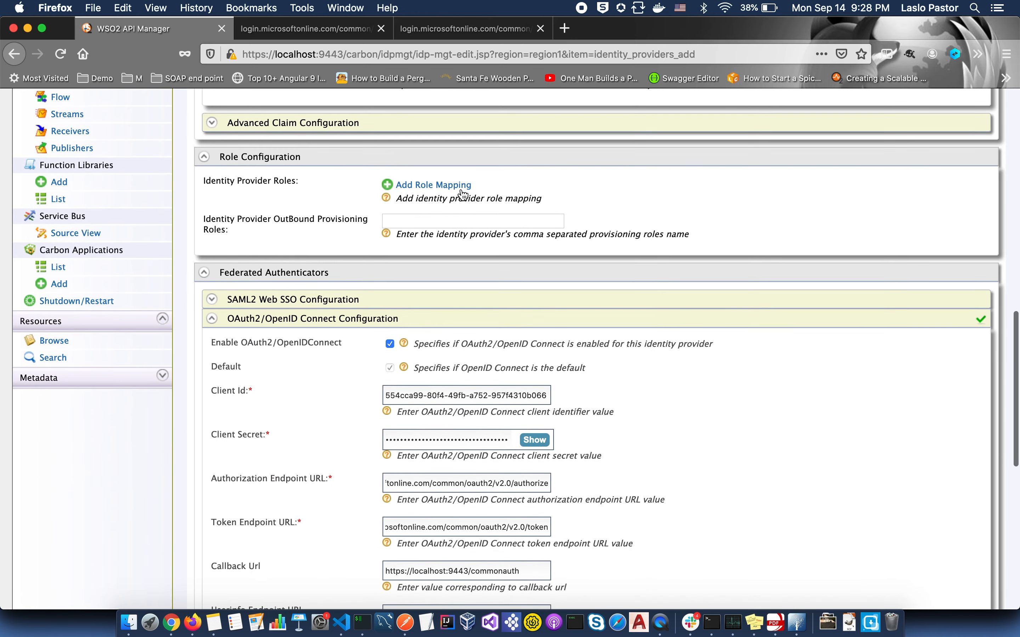
pyautogui.click(462, 188)
pyautogui.click(462, 187)
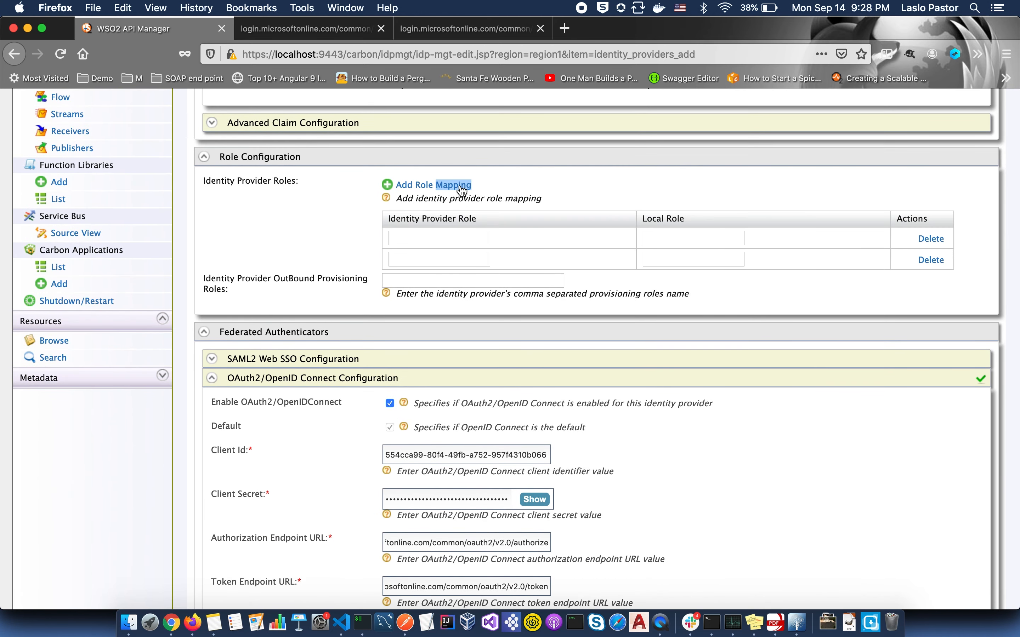
pyautogui.click(456, 236)
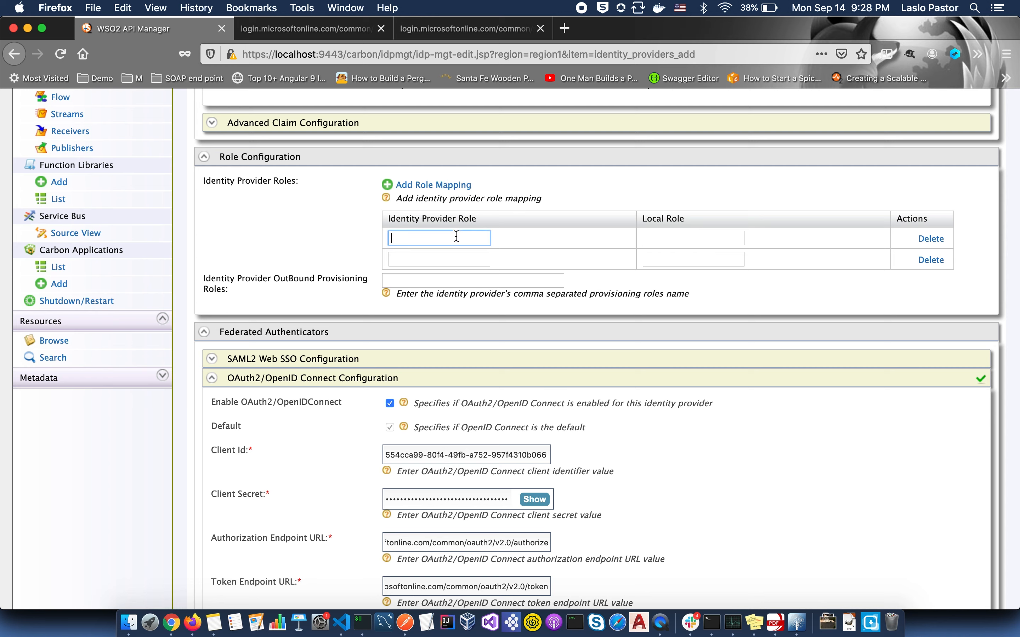
pyautogui.write('42dd0c4a-34c1-46b4-a620-8b2e4d2014b3')
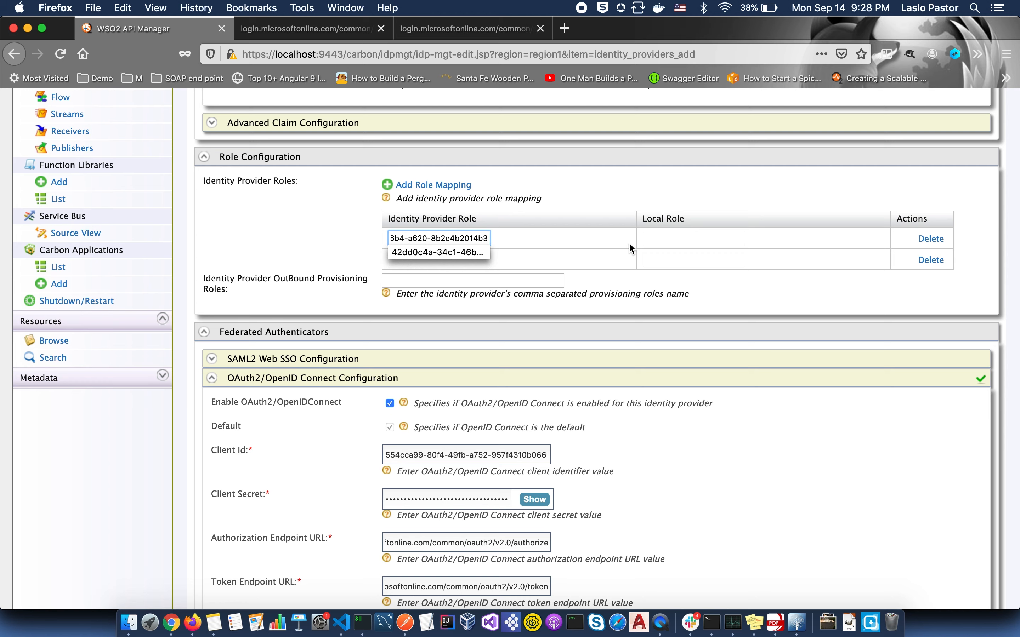
pyautogui.click(646, 236)
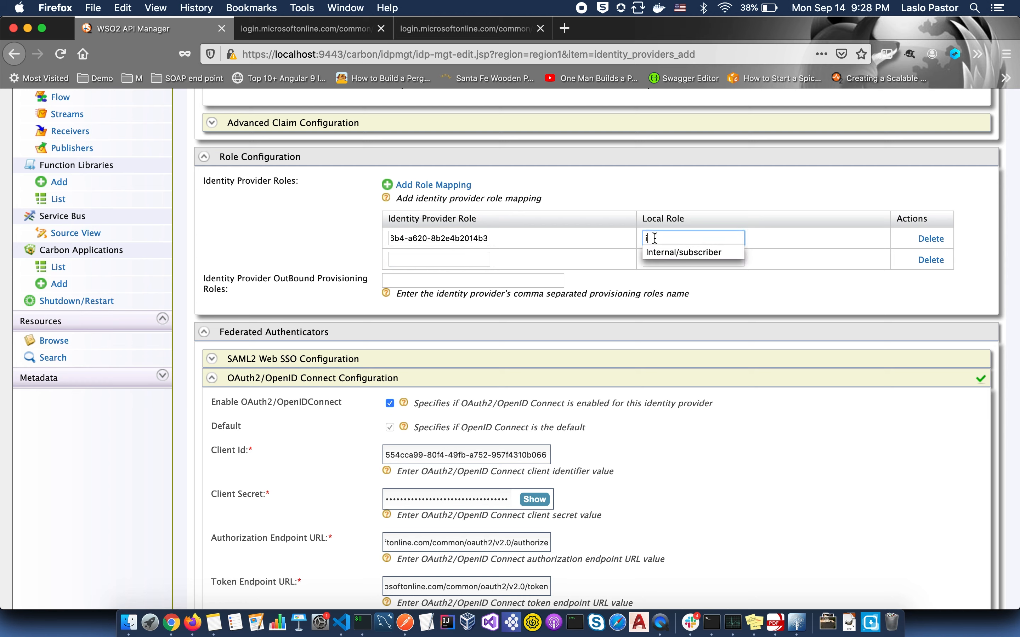
pyautogui.click(667, 252)
pyautogui.click(470, 258)
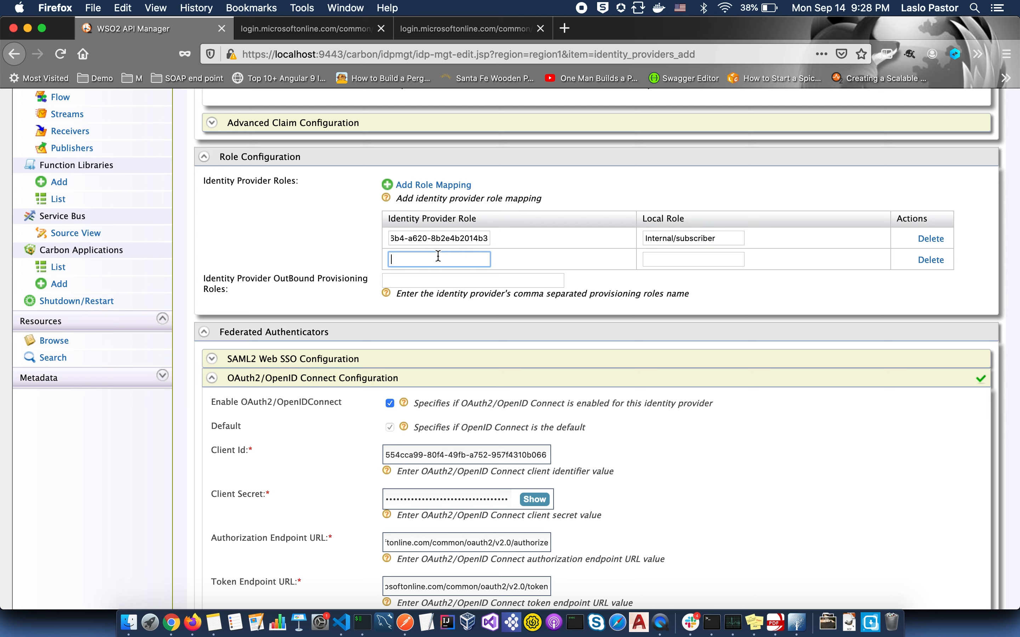
pyautogui.press('super+v')
pyautogui.click(652, 260)
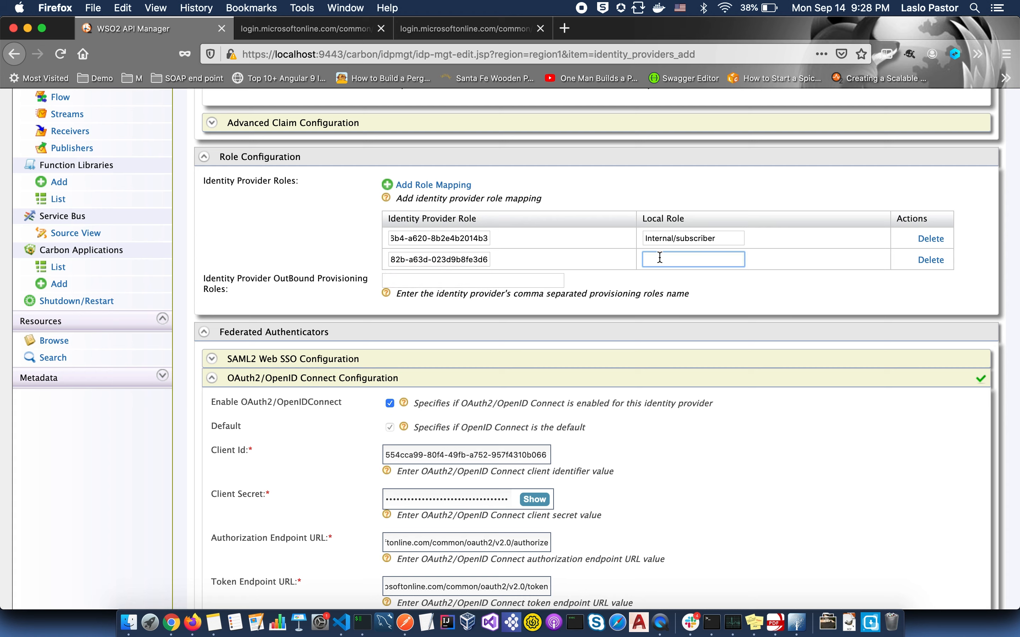
pyautogui.write('i')
pyautogui.click(676, 274)
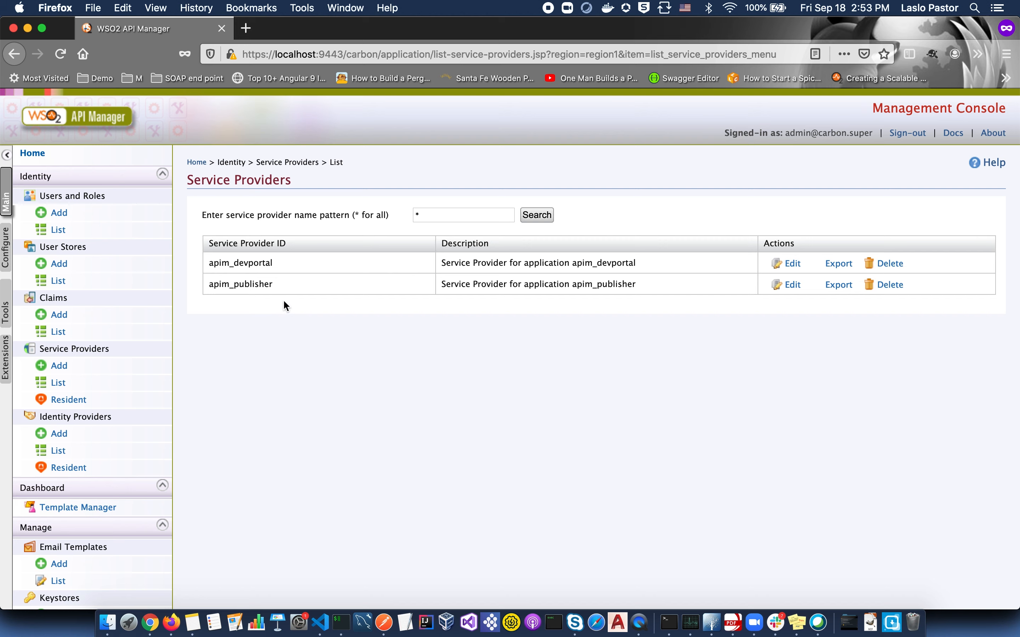
# - In apim_devportal's custom claim dialect, map service provider claim preferred_username to local displayName
pyautogui.click(792, 265)
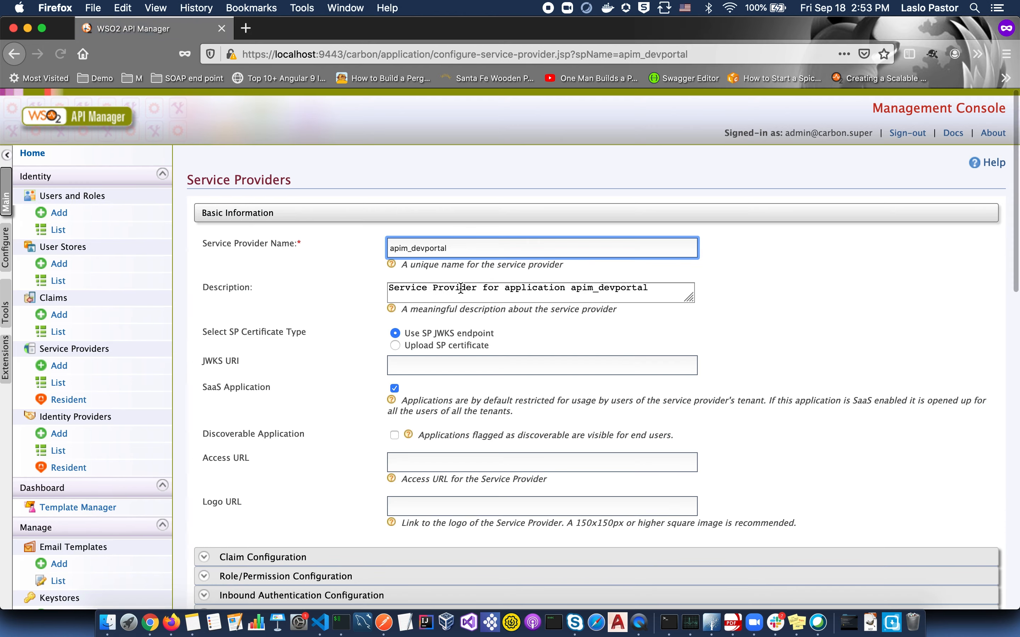
pyautogui.scroll(-10, 461, 288)
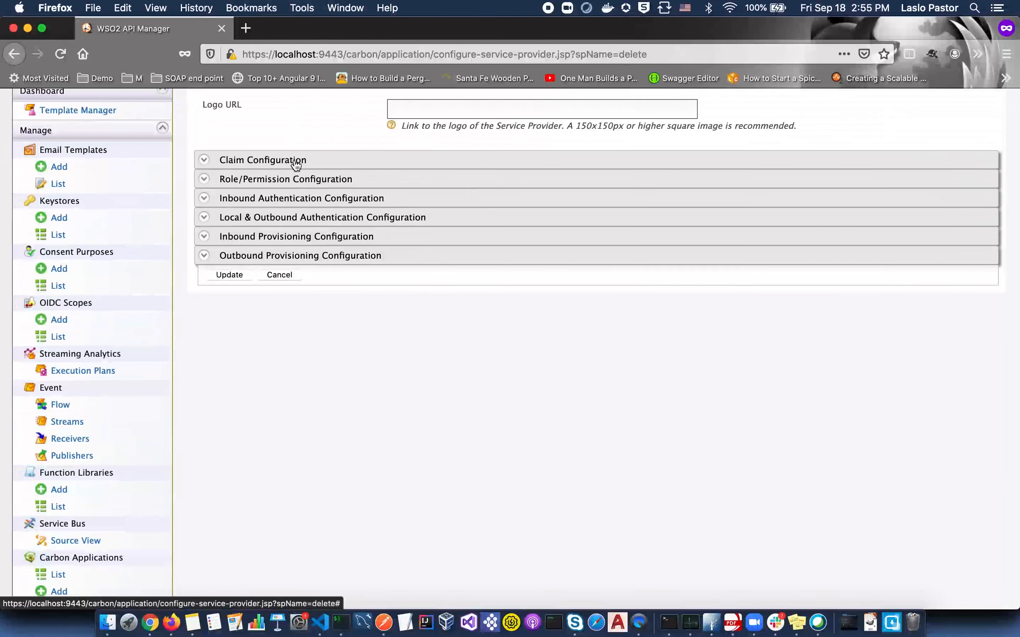
pyautogui.click(296, 164)
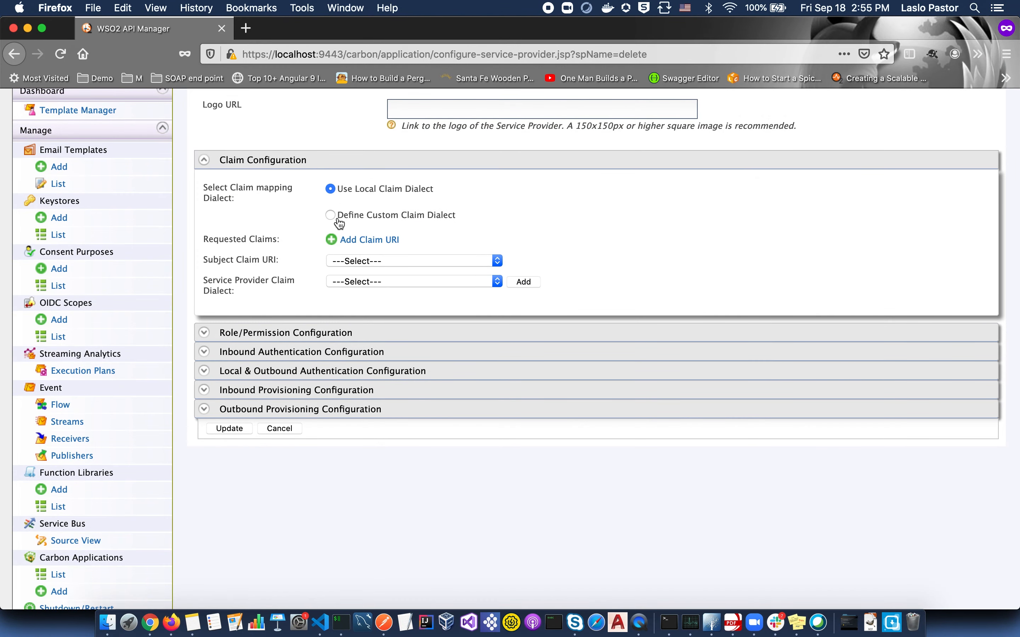
pyautogui.click(331, 215)
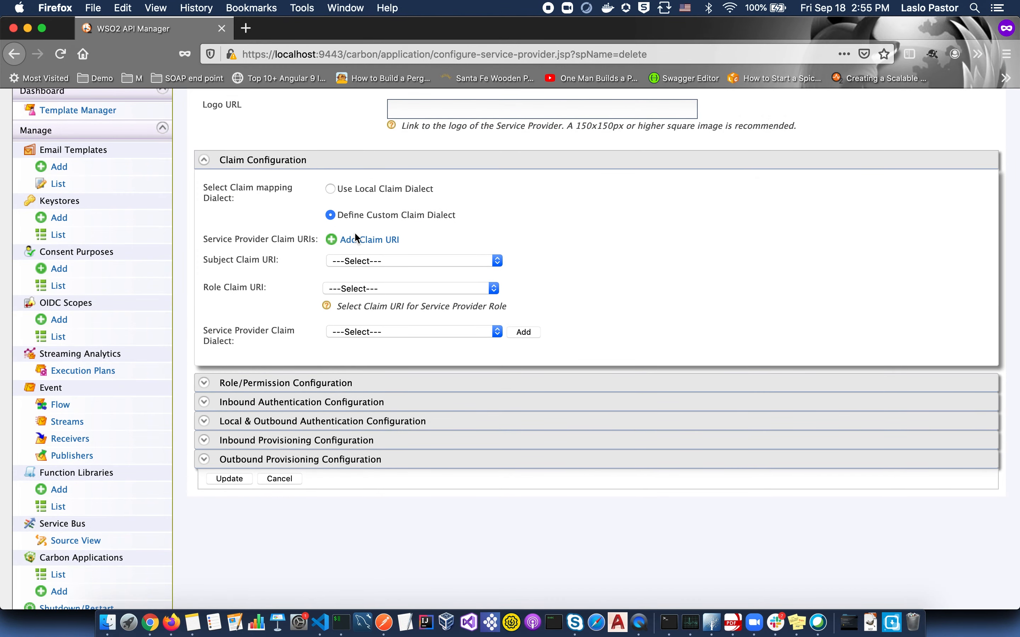
pyautogui.click(357, 241)
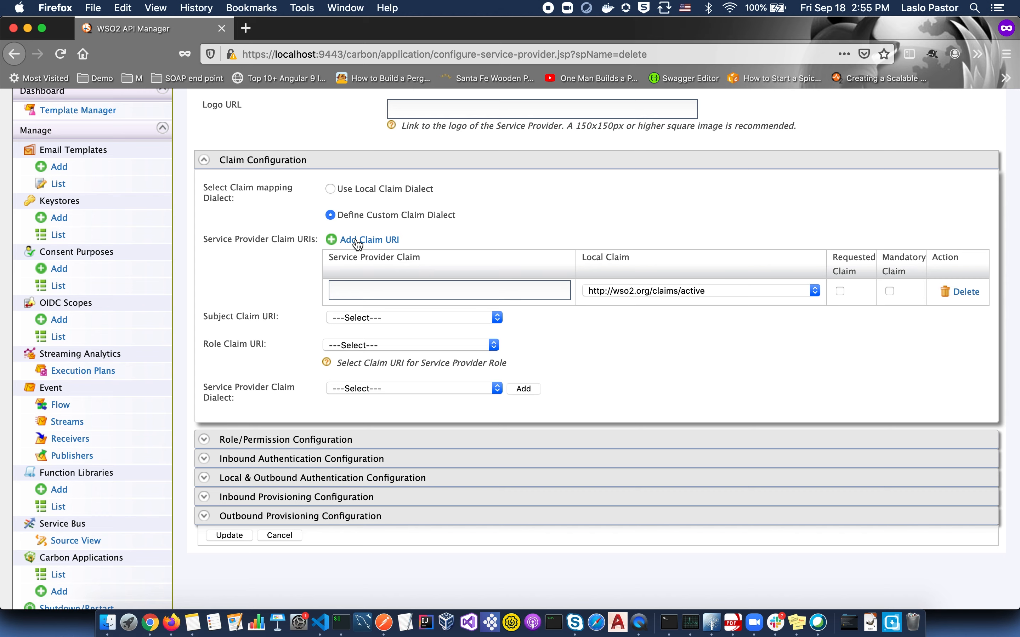
pyautogui.click(361, 288)
pyautogui.click(361, 288)
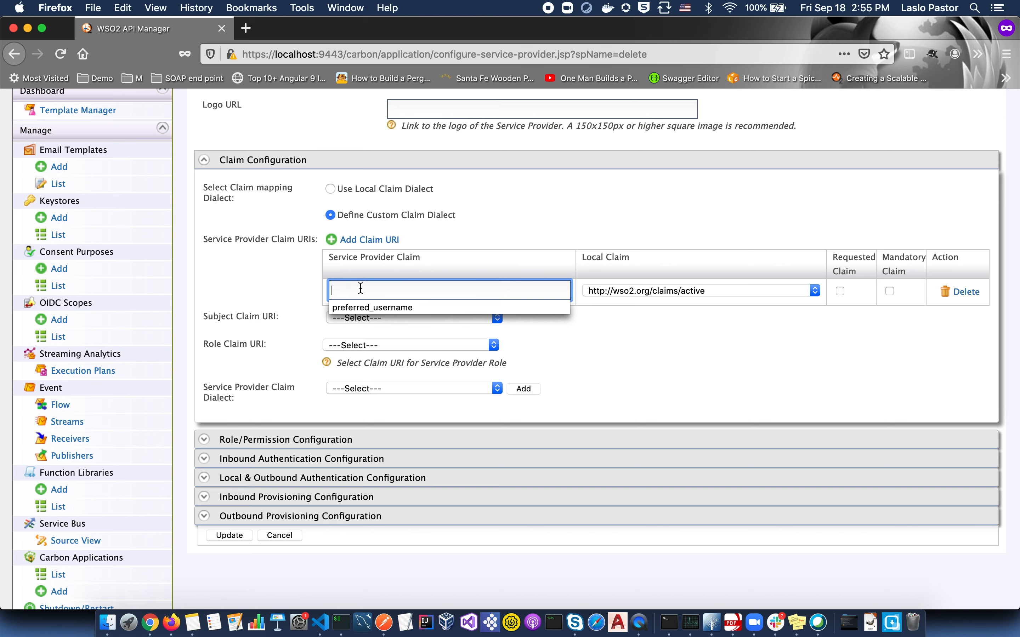
pyautogui.click(359, 308)
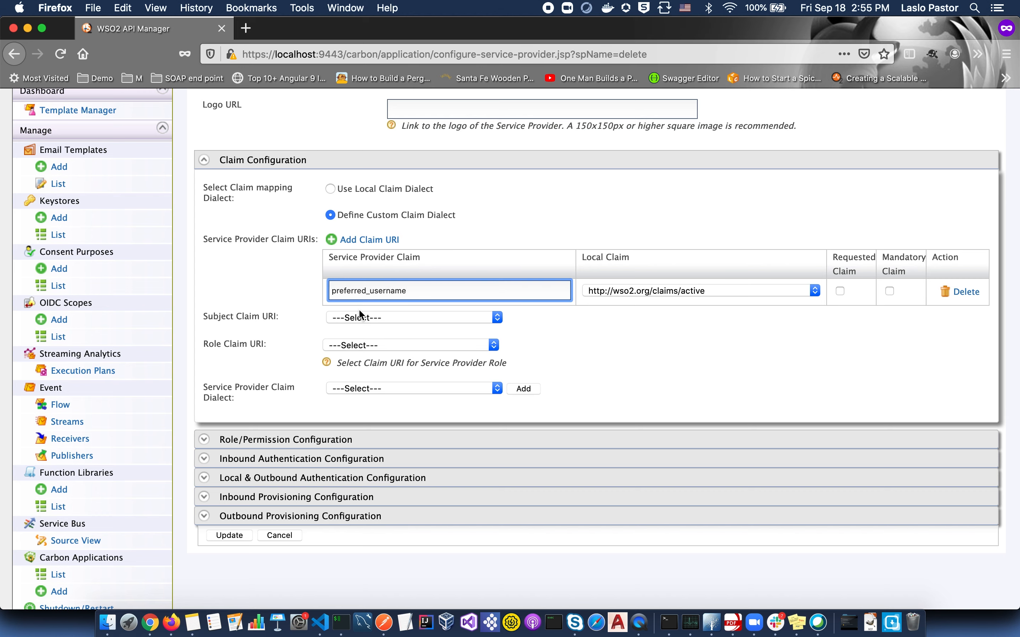
pyautogui.click(755, 292)
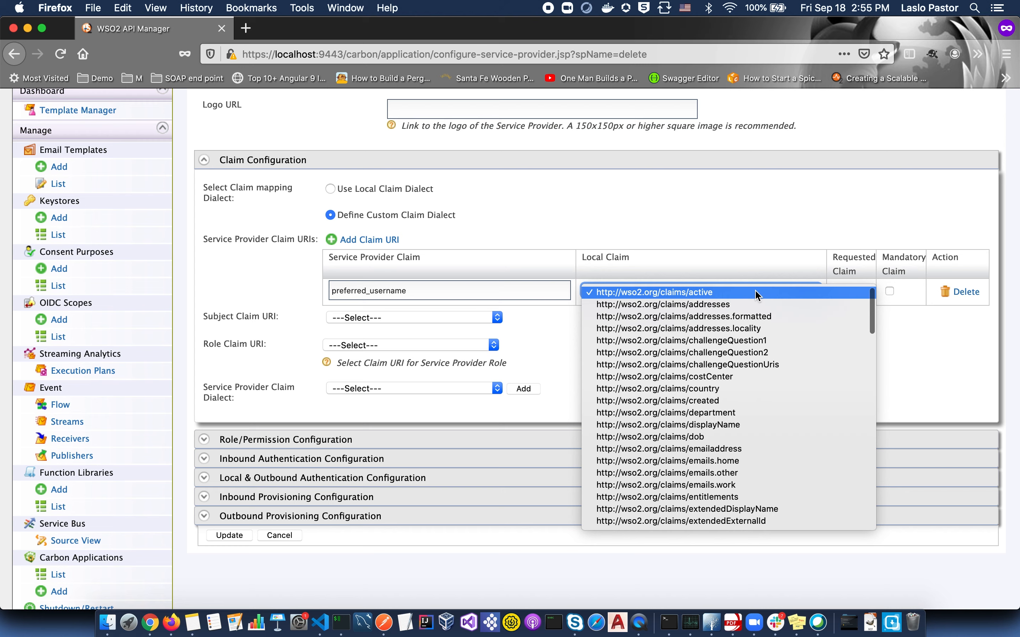
pyautogui.click(722, 427)
# - Add a 'role' service provider claim mapped to the local role claim
pyautogui.click(371, 239)
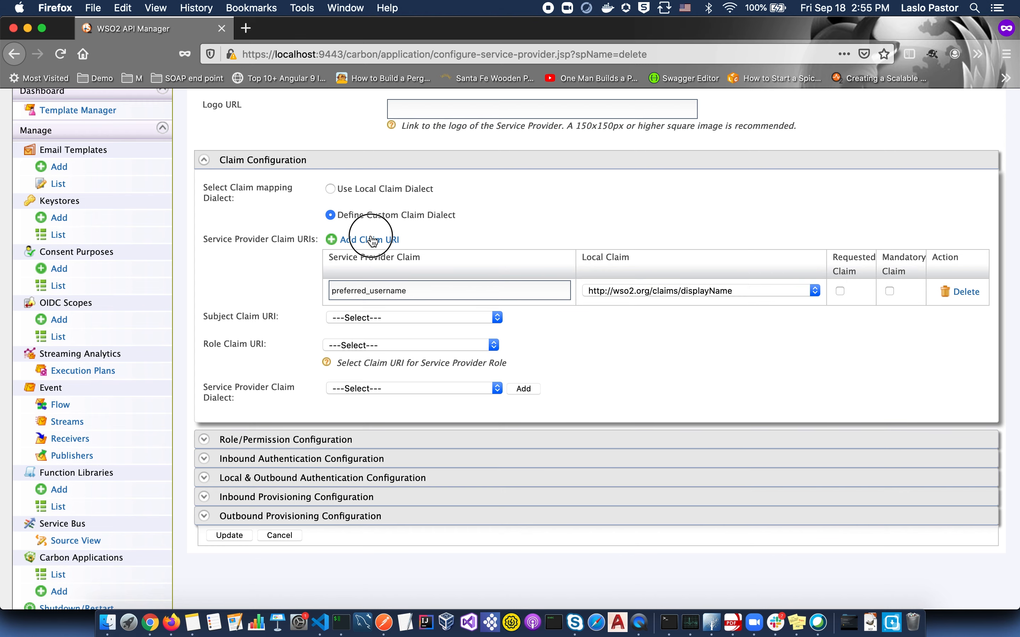
pyautogui.click(354, 316)
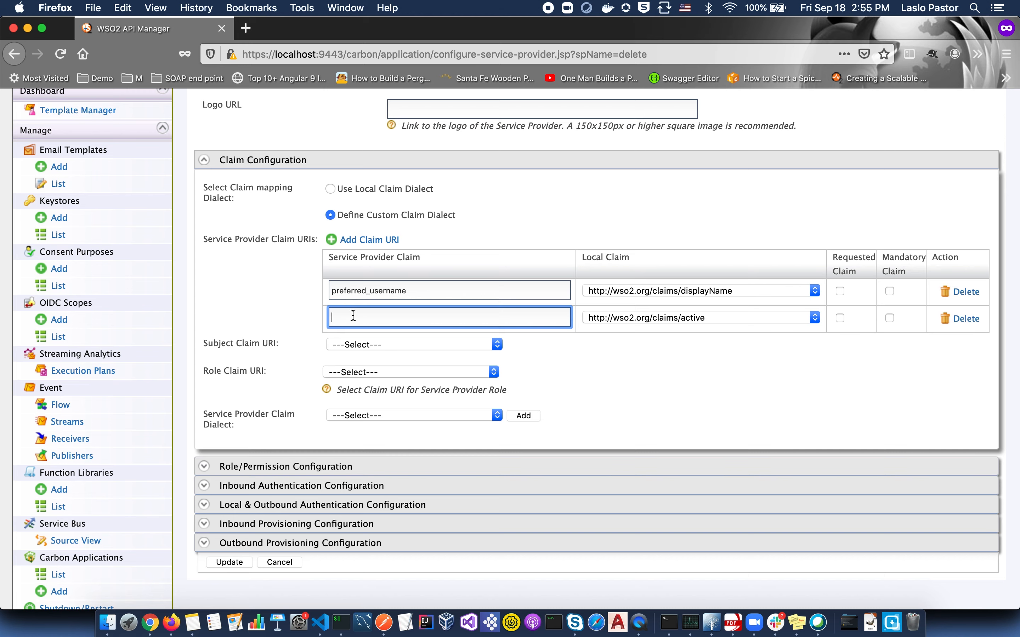
pyautogui.write('role')
pyautogui.click(606, 323)
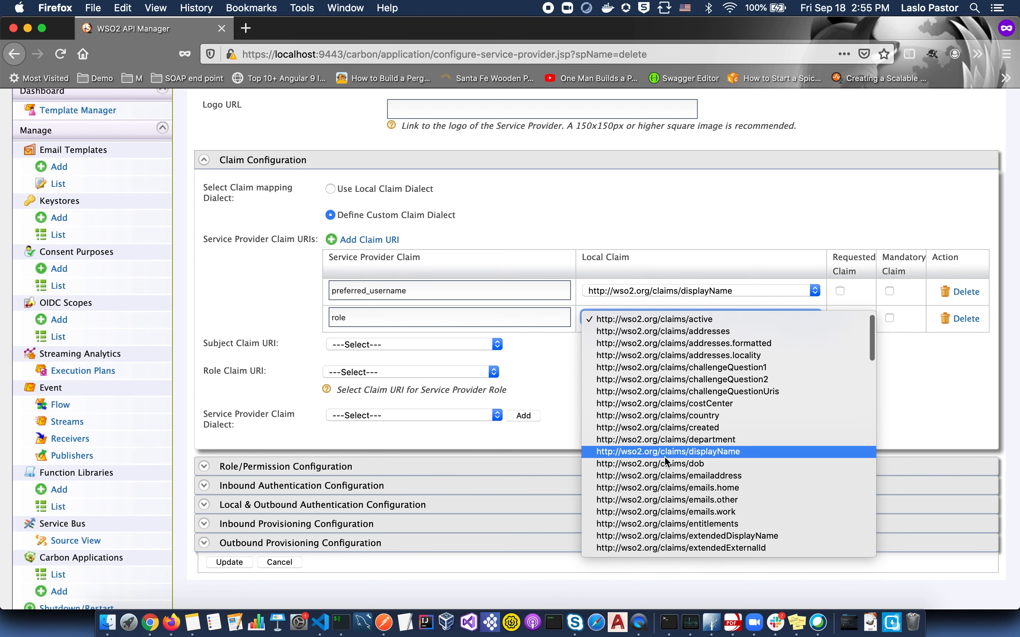
pyautogui.scroll(-20, 666, 460)
pyautogui.scroll(-10, 666, 460)
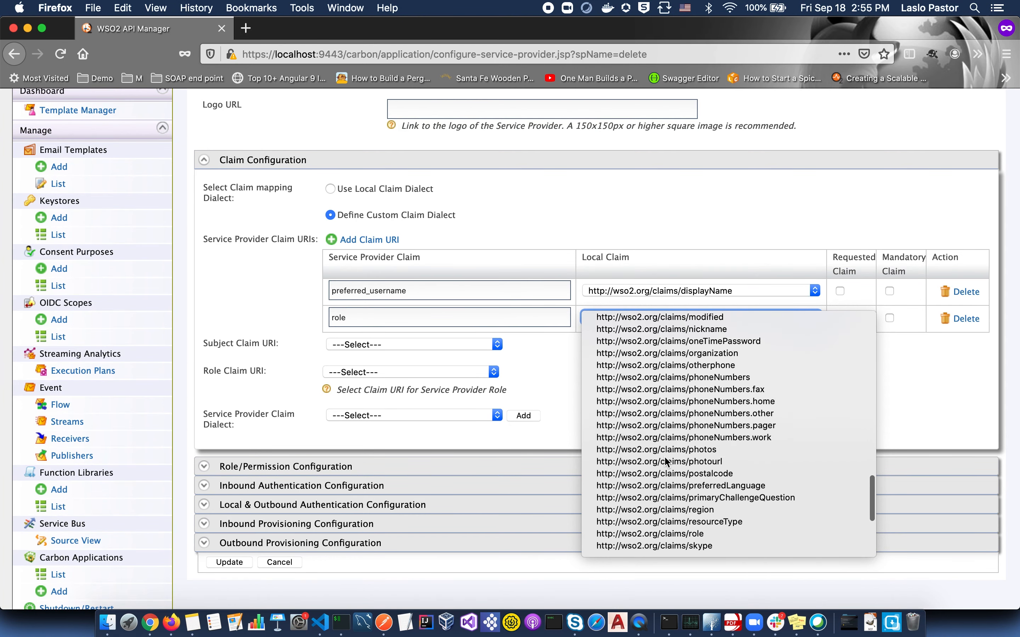
pyautogui.click(674, 535)
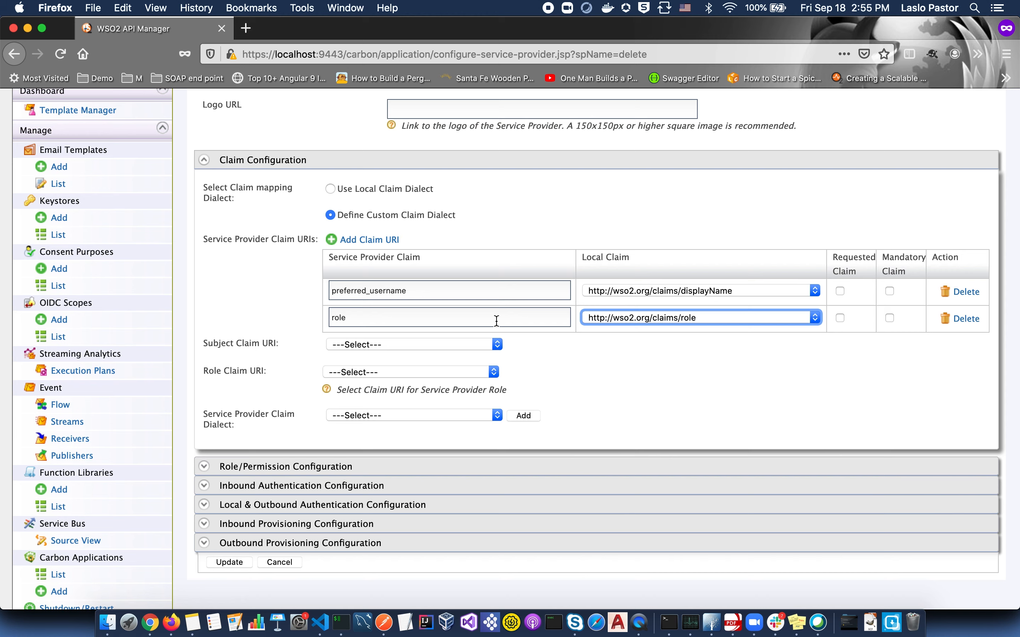
# - Set preferred_username as the Subject Claim URI and role as the Role Claim URI
pyautogui.click(499, 344)
pyautogui.click(452, 354)
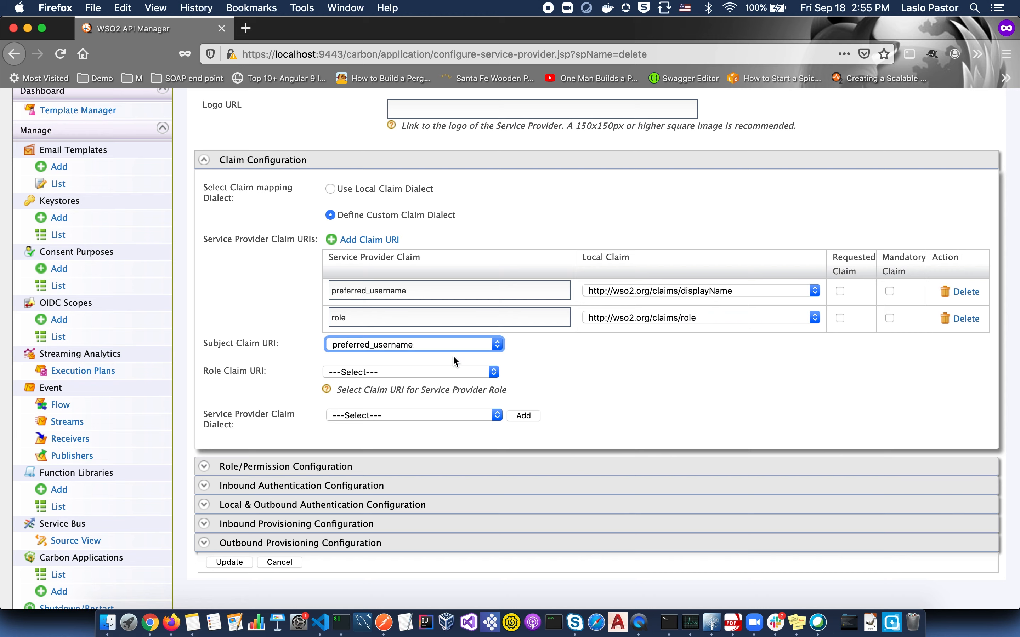
pyautogui.click(483, 372)
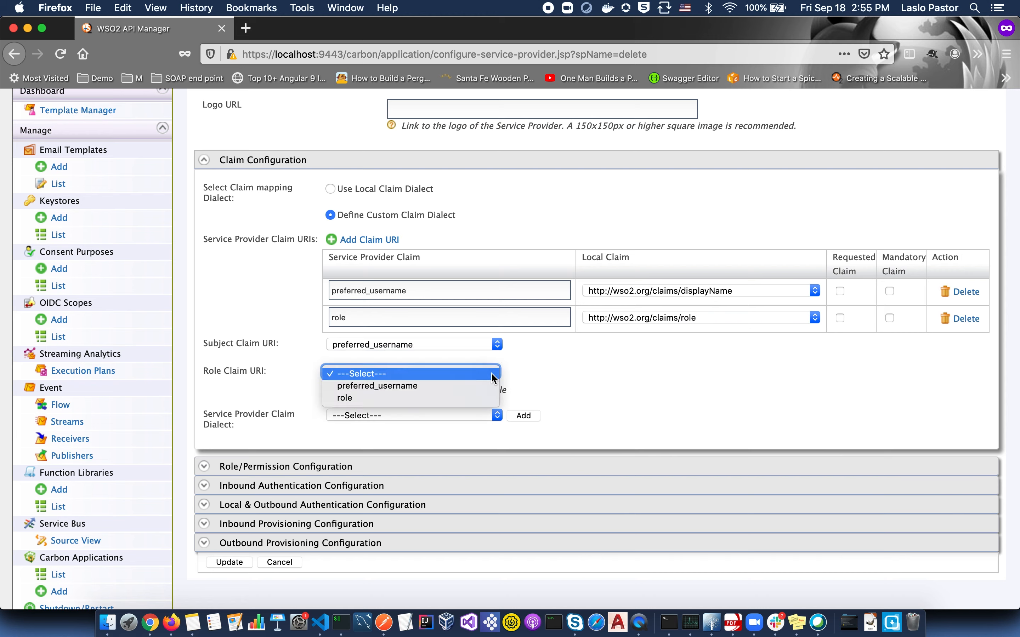
pyautogui.click(382, 397)
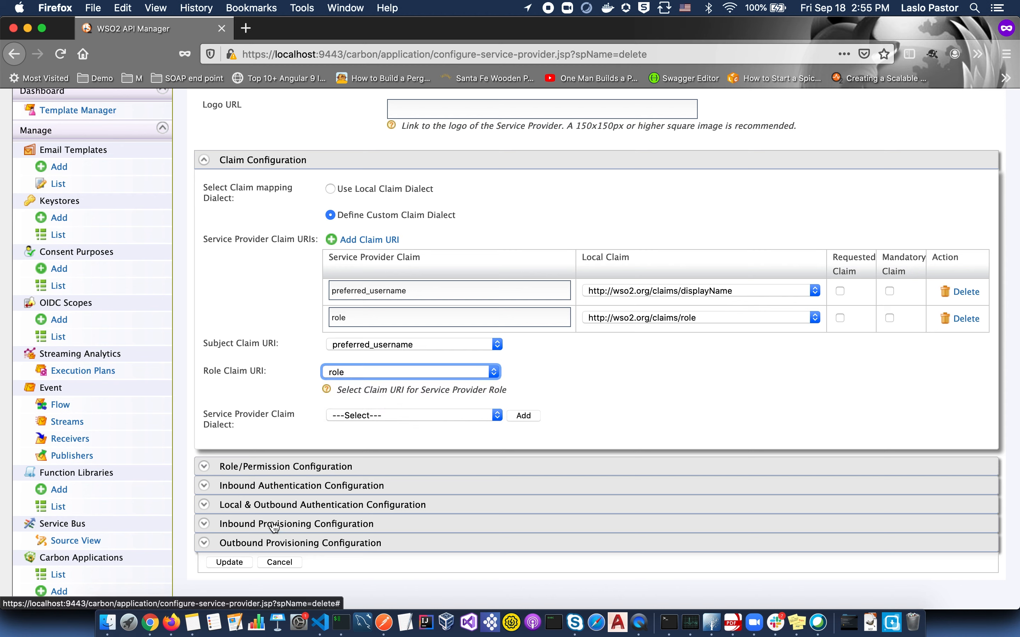
# - Under Advanced Configuration, create Step 1 with basic local and AzureADDemo federated authenticators
pyautogui.click(300, 511)
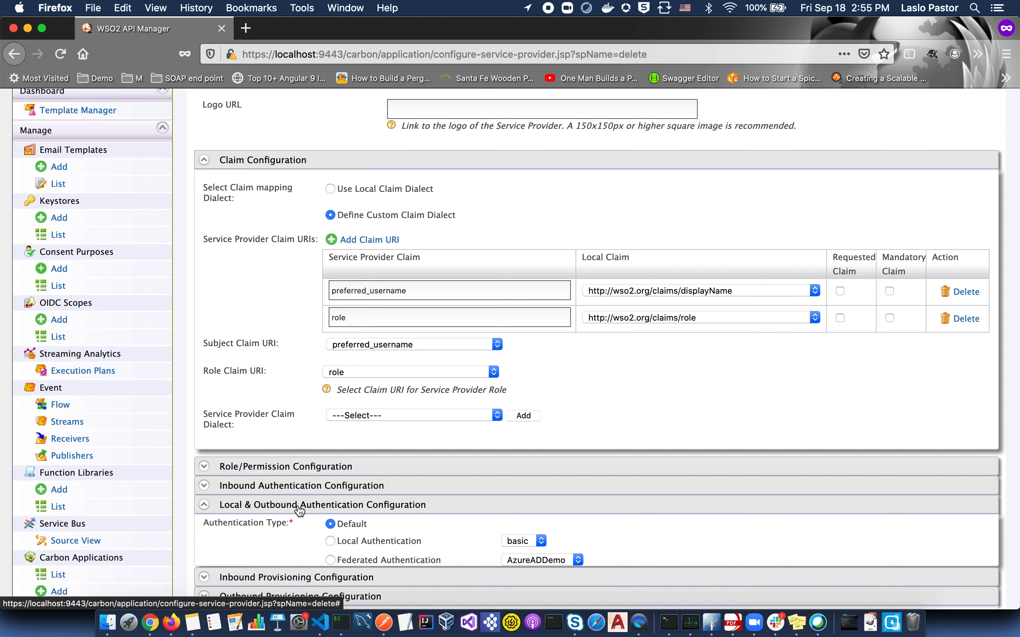
pyautogui.scroll(-10, 300, 511)
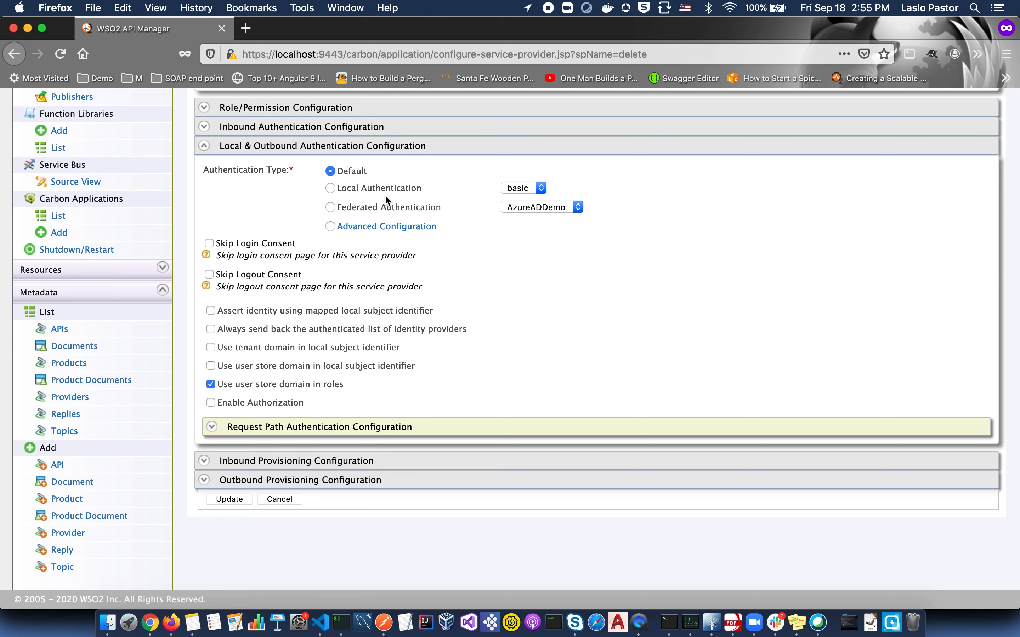
pyautogui.click(362, 230)
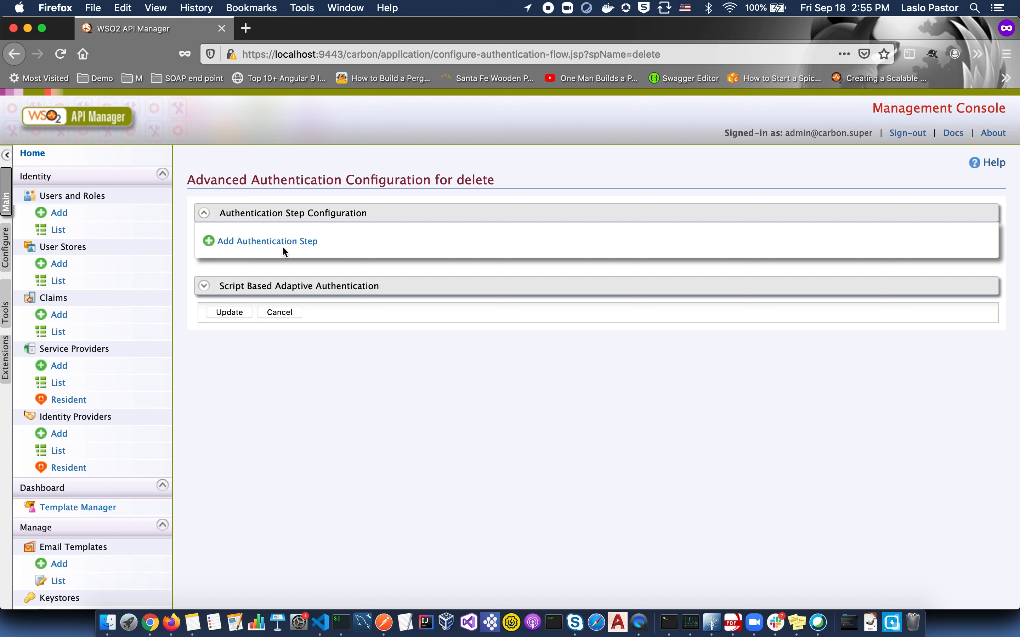
pyautogui.click(282, 244)
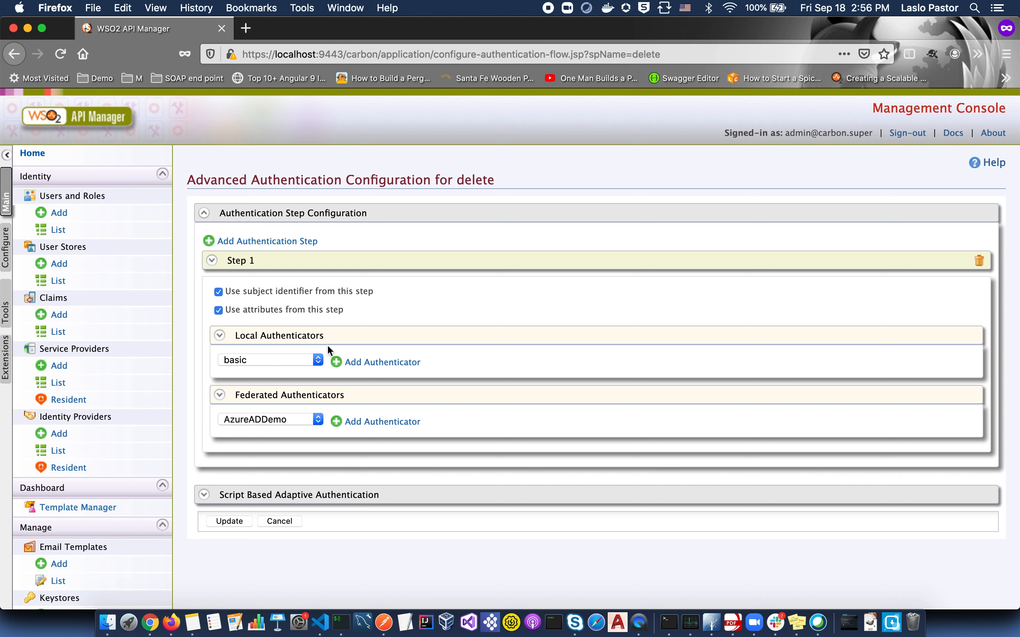
pyautogui.click(399, 370)
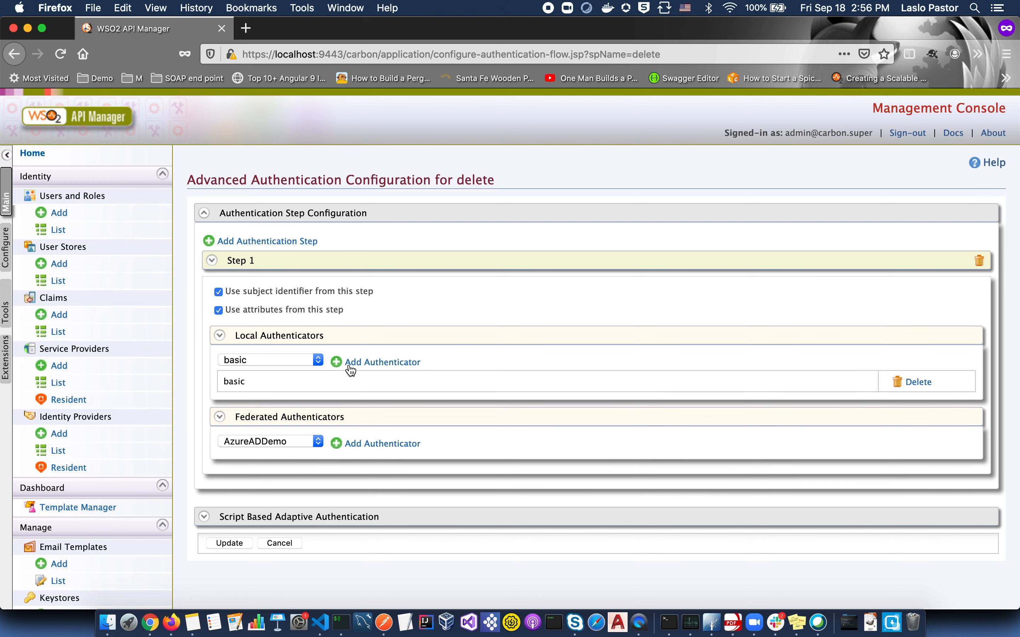
pyautogui.click(364, 447)
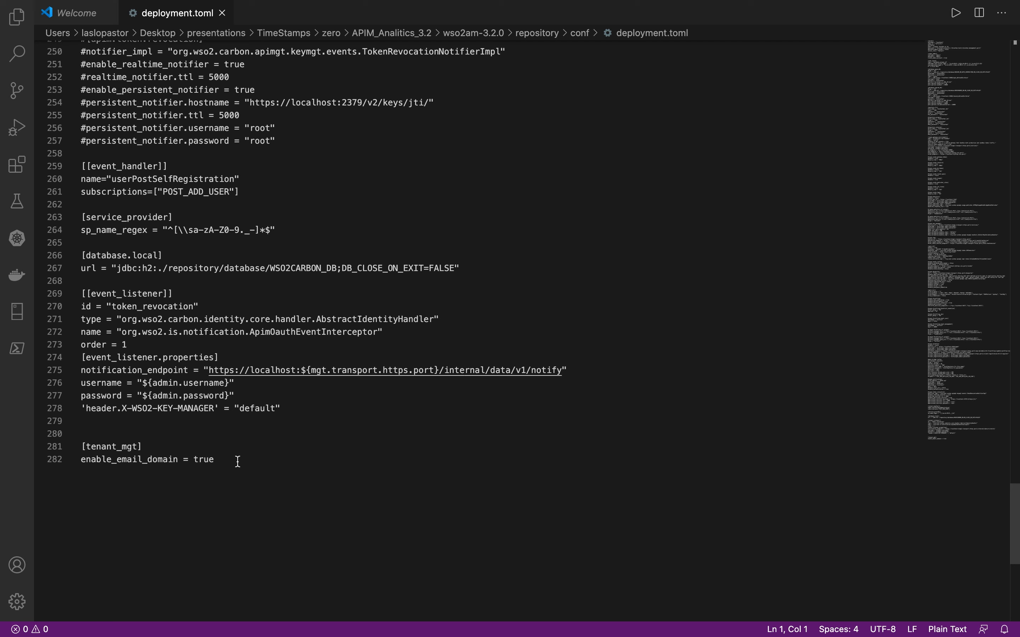
pyautogui.moveTo(238, 462); pyautogui.dragTo(78, 454)
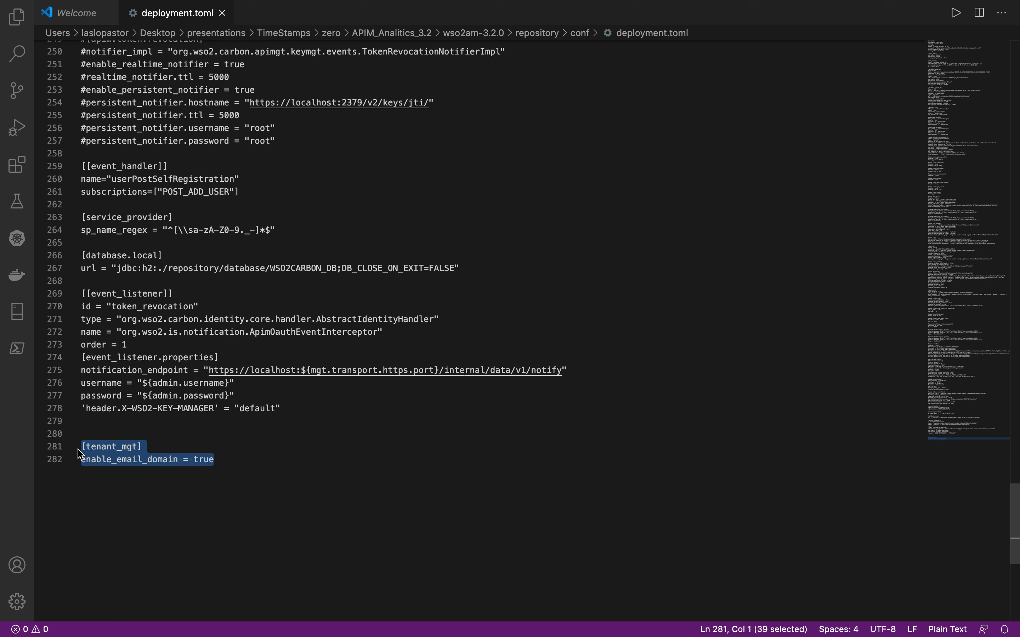
pyautogui.scroll(20, 79, 454)
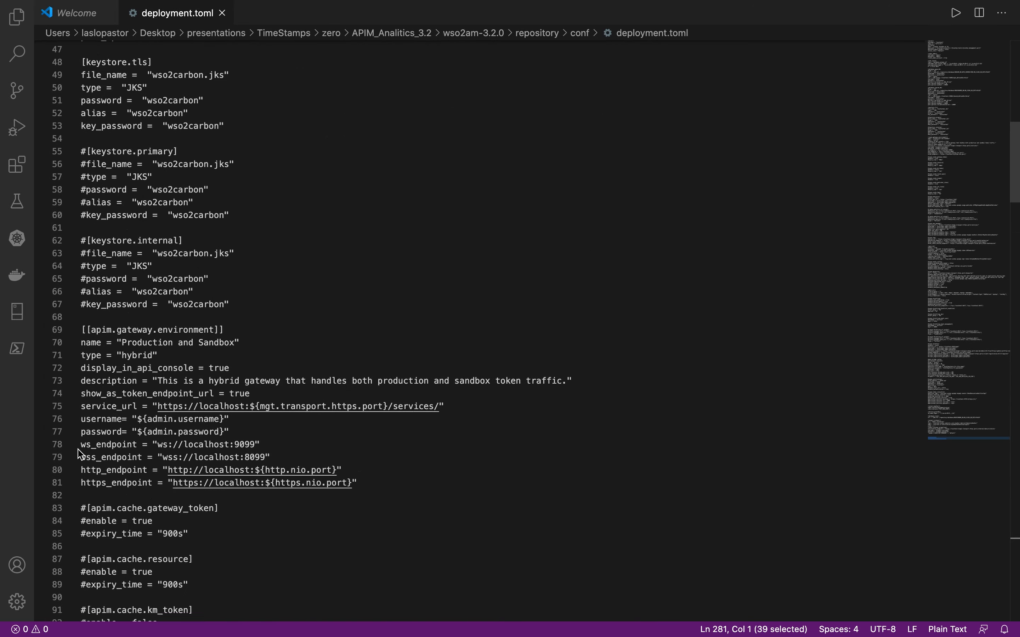
pyautogui.scroll(10, 78, 454)
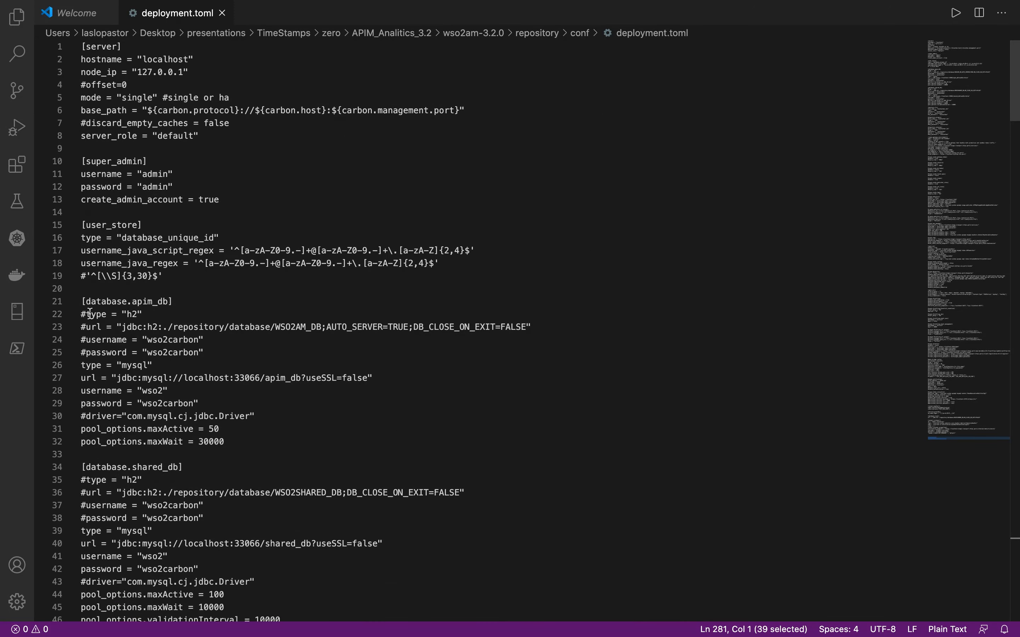
pyautogui.moveTo(80, 223)
pyautogui.mouseDown()
pyautogui.moveTo(144, 222)
pyautogui.moveTo(80, 223)
pyautogui.mouseUp()
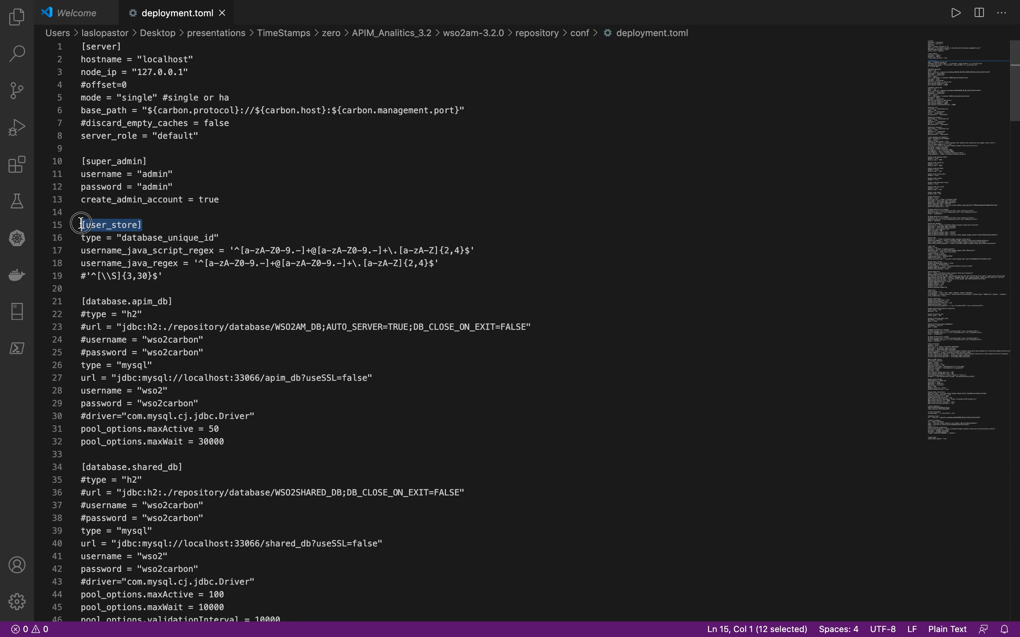
pyautogui.moveTo(162, 276); pyautogui.dragTo(453, 261)
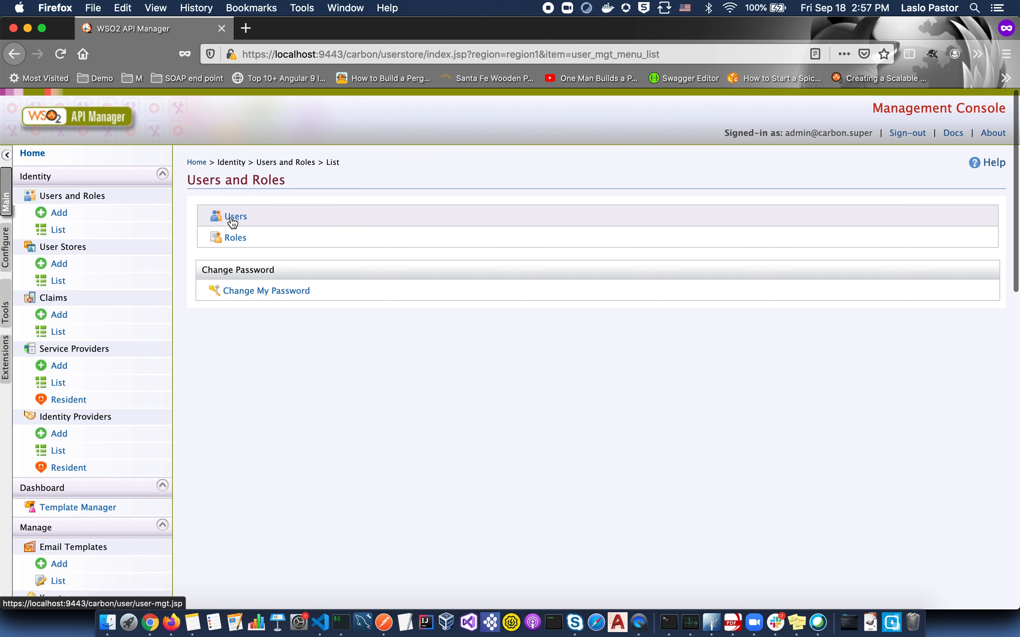
# - Advance the presentation to the section 3 'Action' slide
pyautogui.click(233, 217)
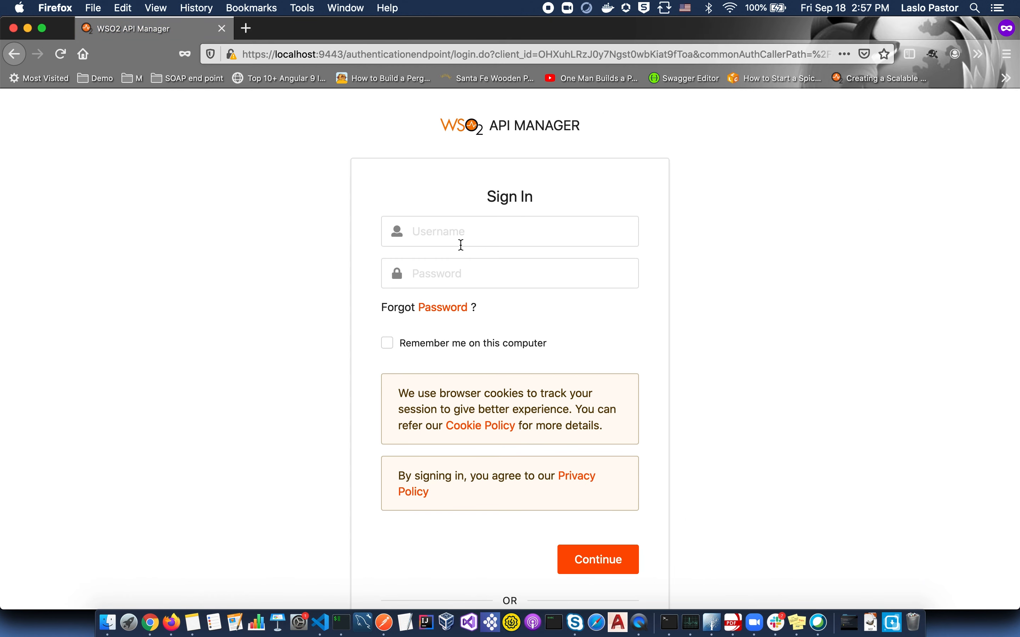
# - Sign in with AzureADDemo using the Azure user's pasted e-mail and password
pyautogui.scroll(-5, 512, 232)
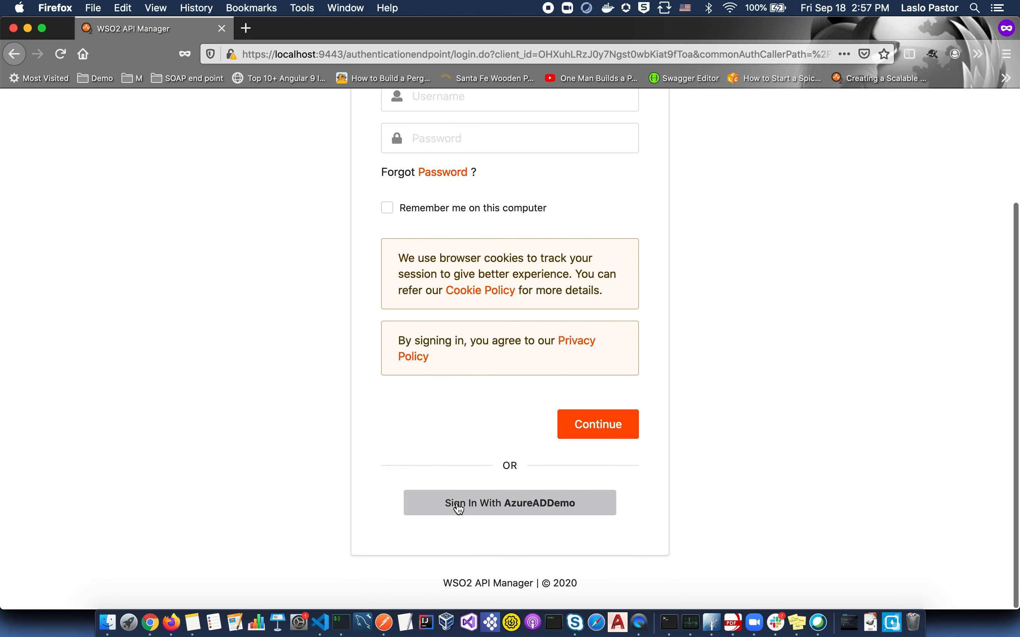
pyautogui.click(479, 504)
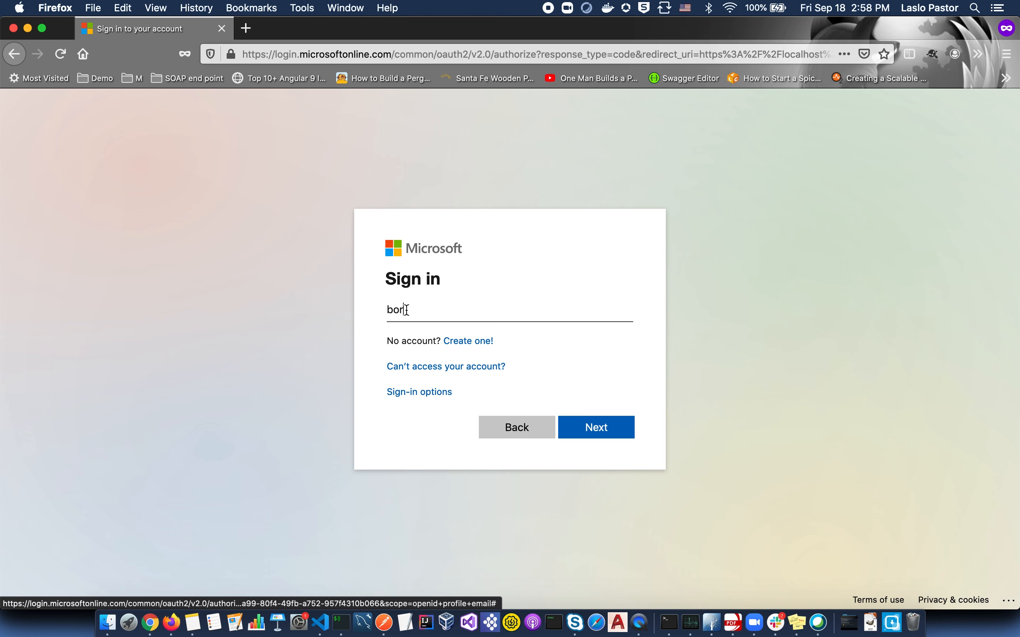
pyautogui.doubleClick(407, 311)
pyautogui.press('super+v')
pyautogui.press('Return')
pyautogui.write('••••••')
pyautogui.write('••')
pyautogui.press('Return')
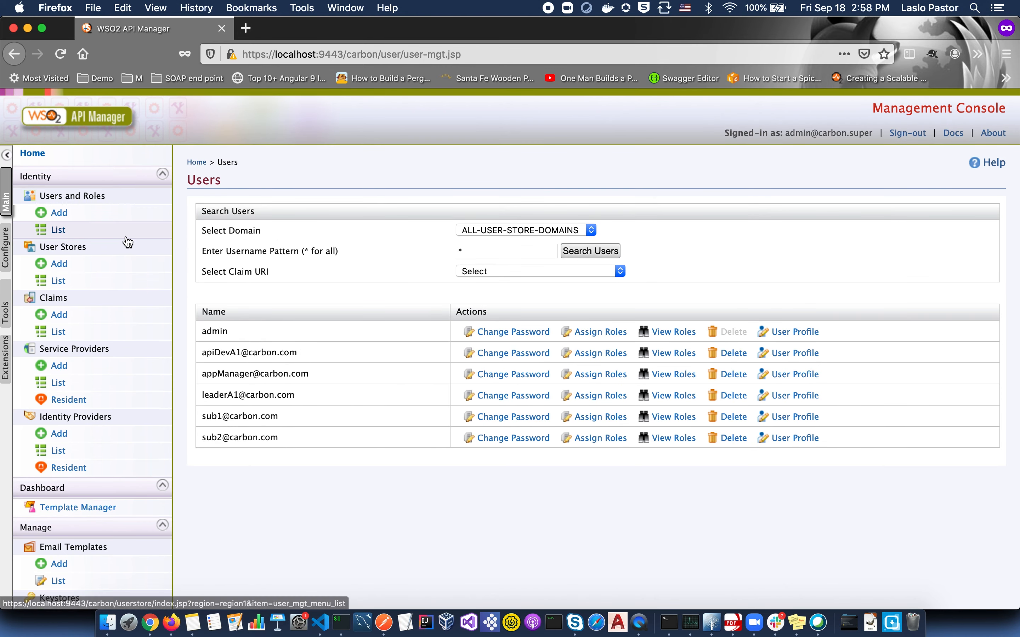
# - List the users and view the Azure user's roles: Internal/subscriber, Internal/creator, Internal/everyone
pyautogui.click(70, 233)
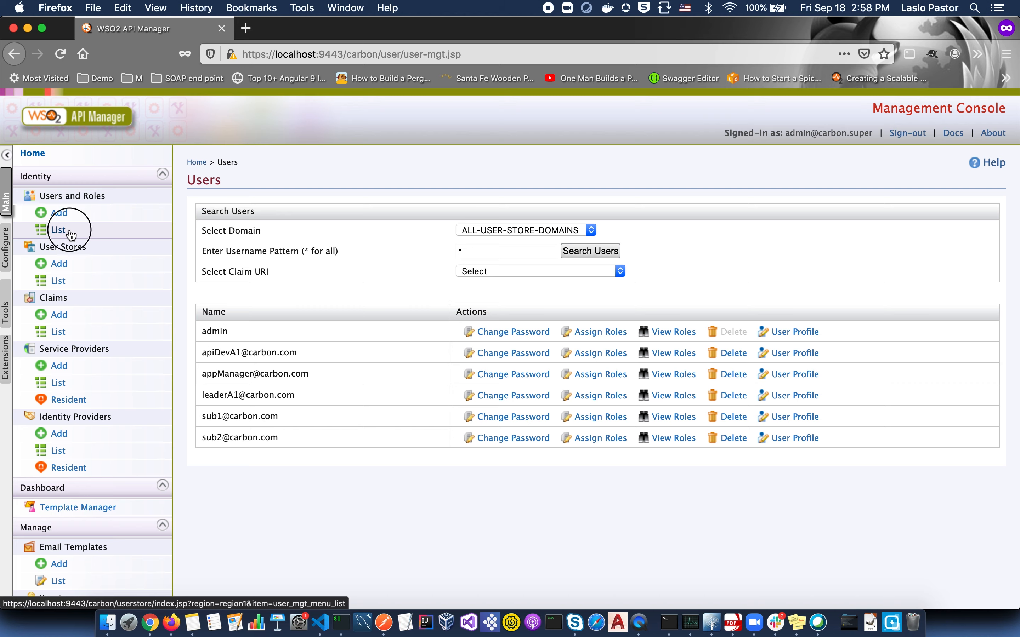
pyautogui.click(214, 224)
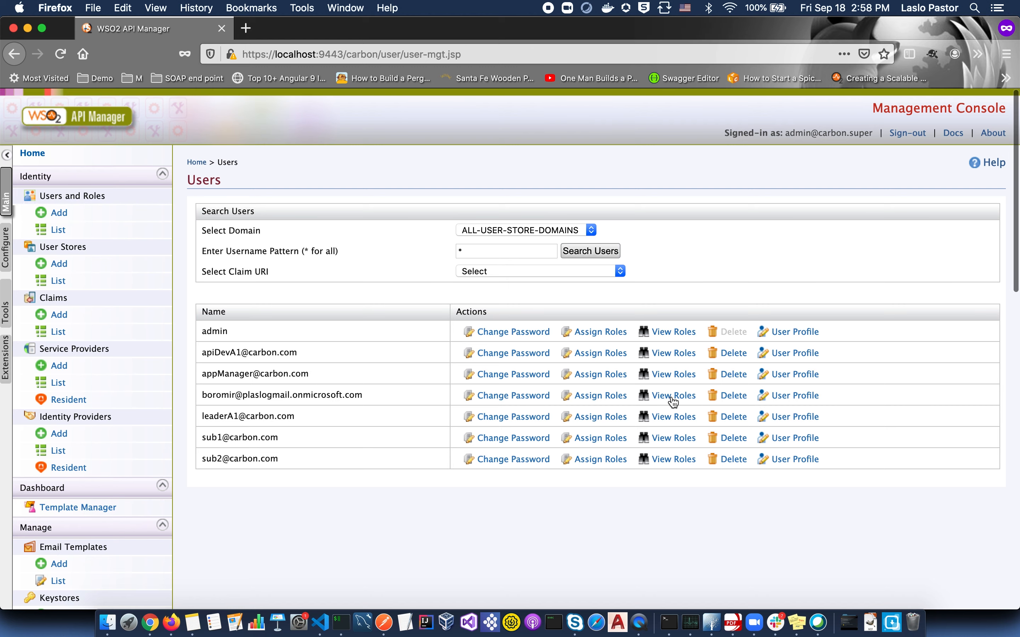
pyautogui.click(660, 397)
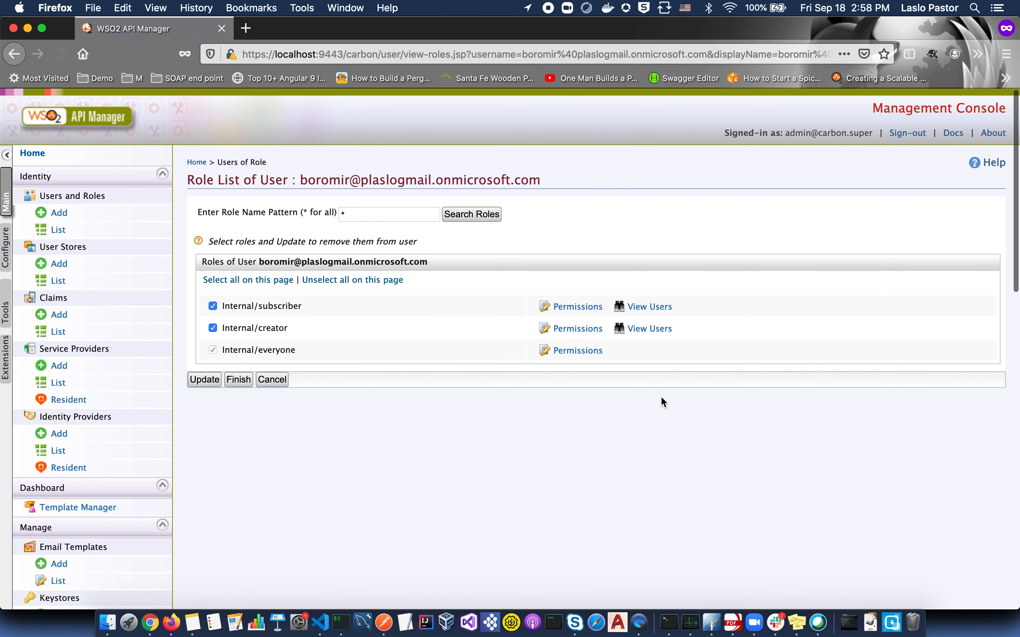